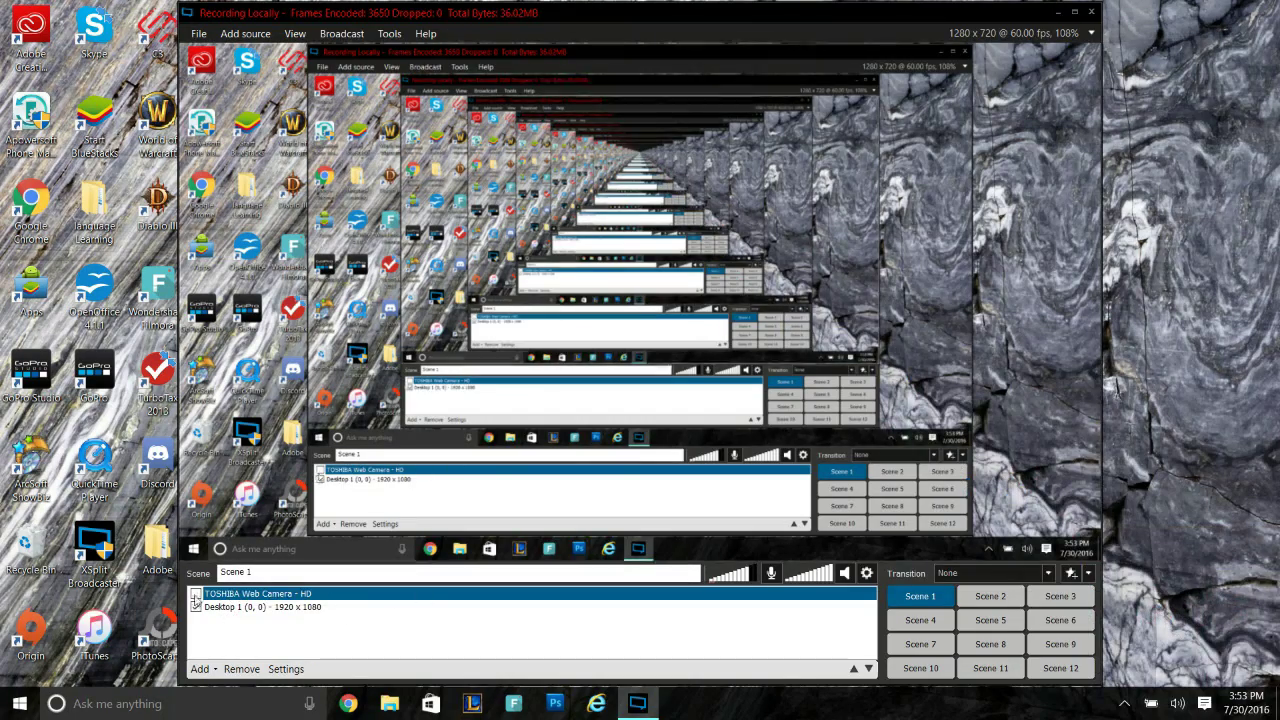
Show the webcam source in Scene 1 and switch the Desktop 1 source's visibility off and on repeatedly.
{"action": "left_click", "coordinate": [196, 608]}
{"action": "left_click", "coordinate": [196, 608]}
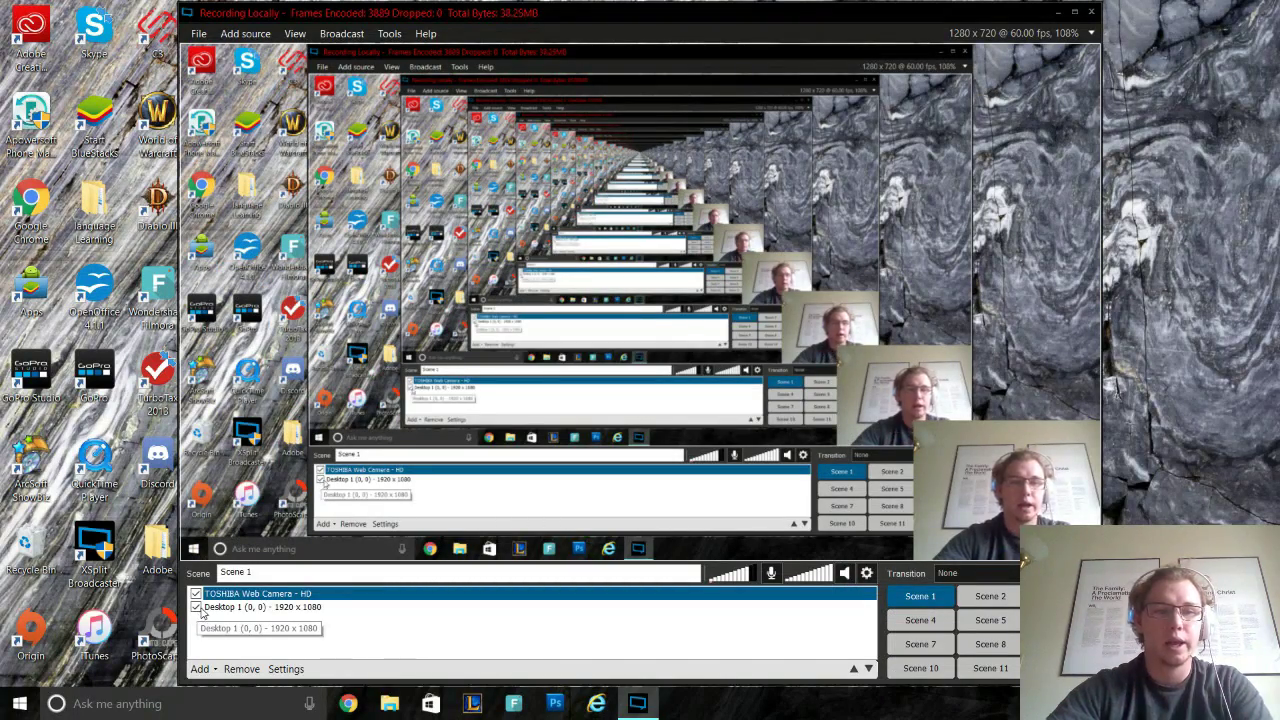
{"action": "left_click", "coordinate": [196, 607]}
{"action": "left_click", "coordinate": [196, 608]}
{"action": "left_click", "coordinate": [196, 608]}
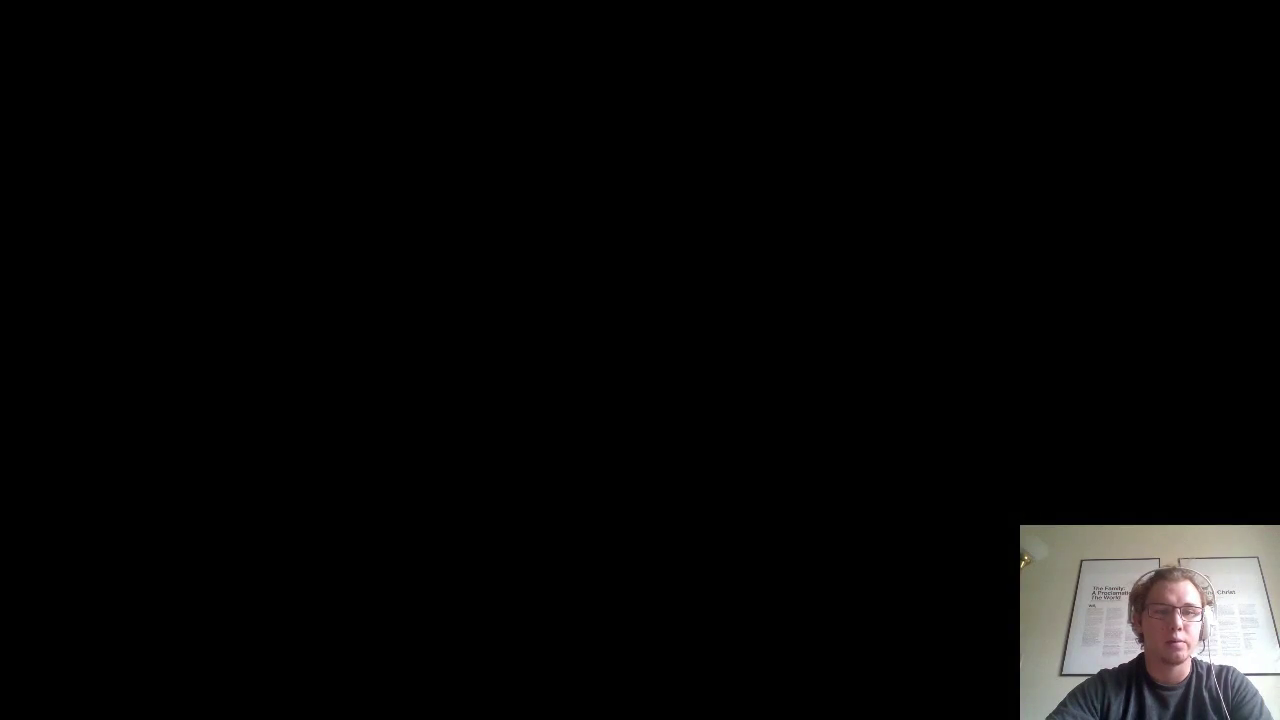
{"action": "left_click", "coordinate": [196, 608]}
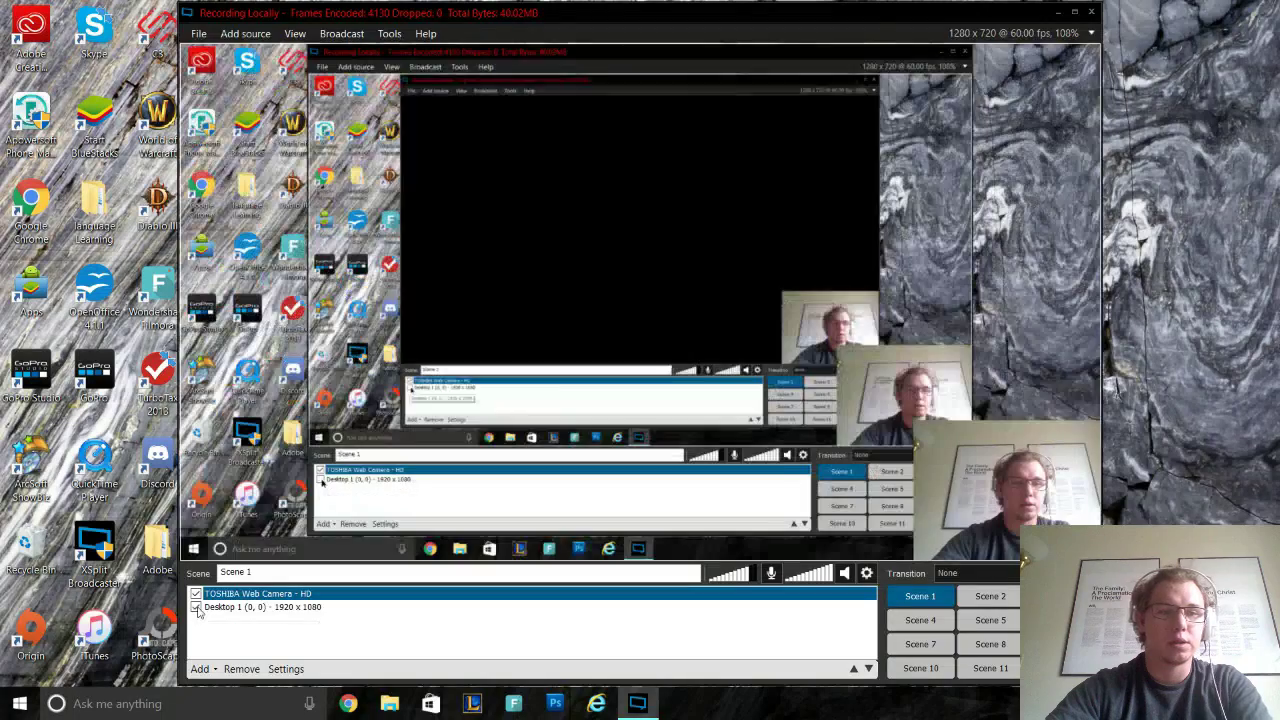
{"action": "left_click", "coordinate": [196, 608]}
{"action": "left_click", "coordinate": [196, 608]}
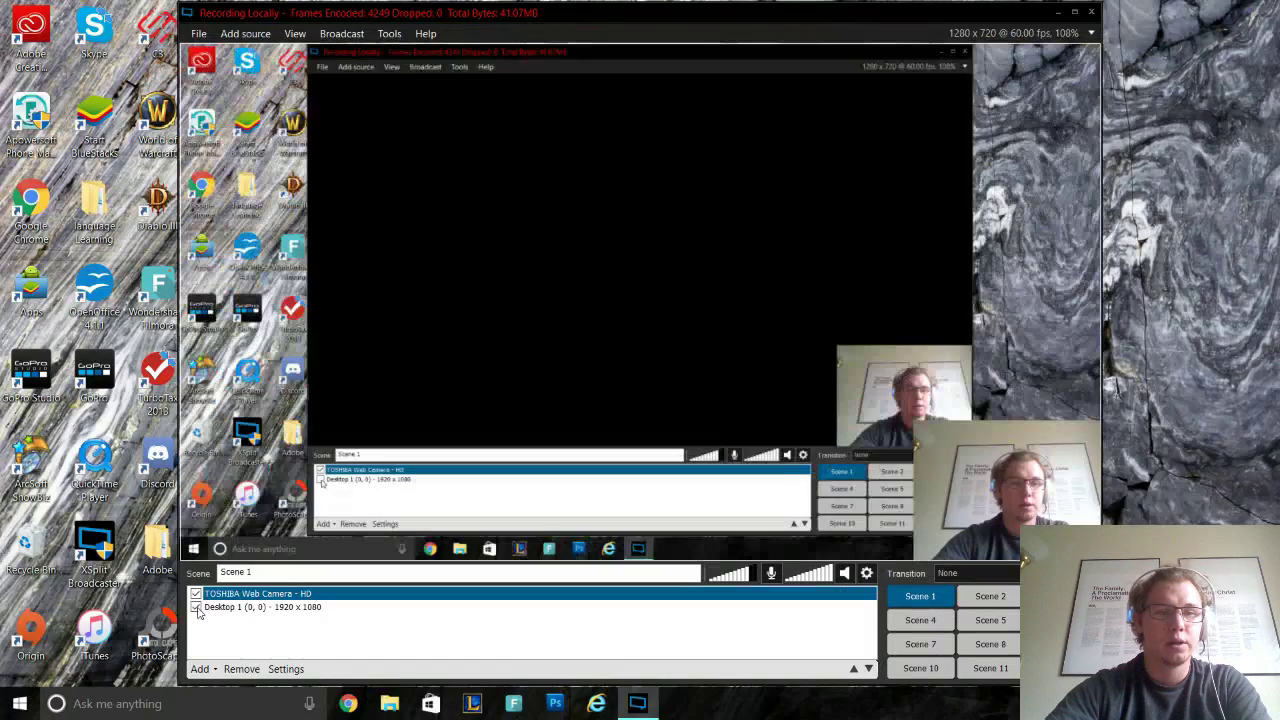
{"action": "left_click", "coordinate": [196, 608]}
{"action": "left_click", "coordinate": [196, 608]}
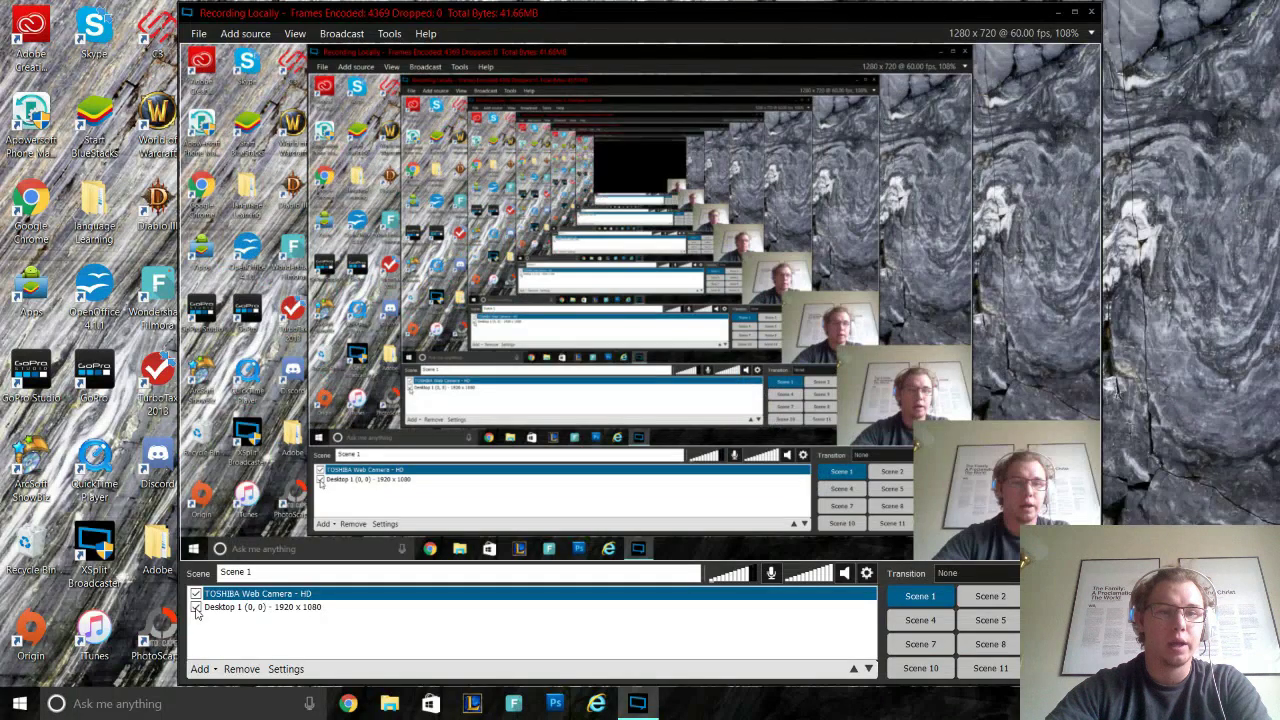
{"action": "left_click", "coordinate": [196, 608]}
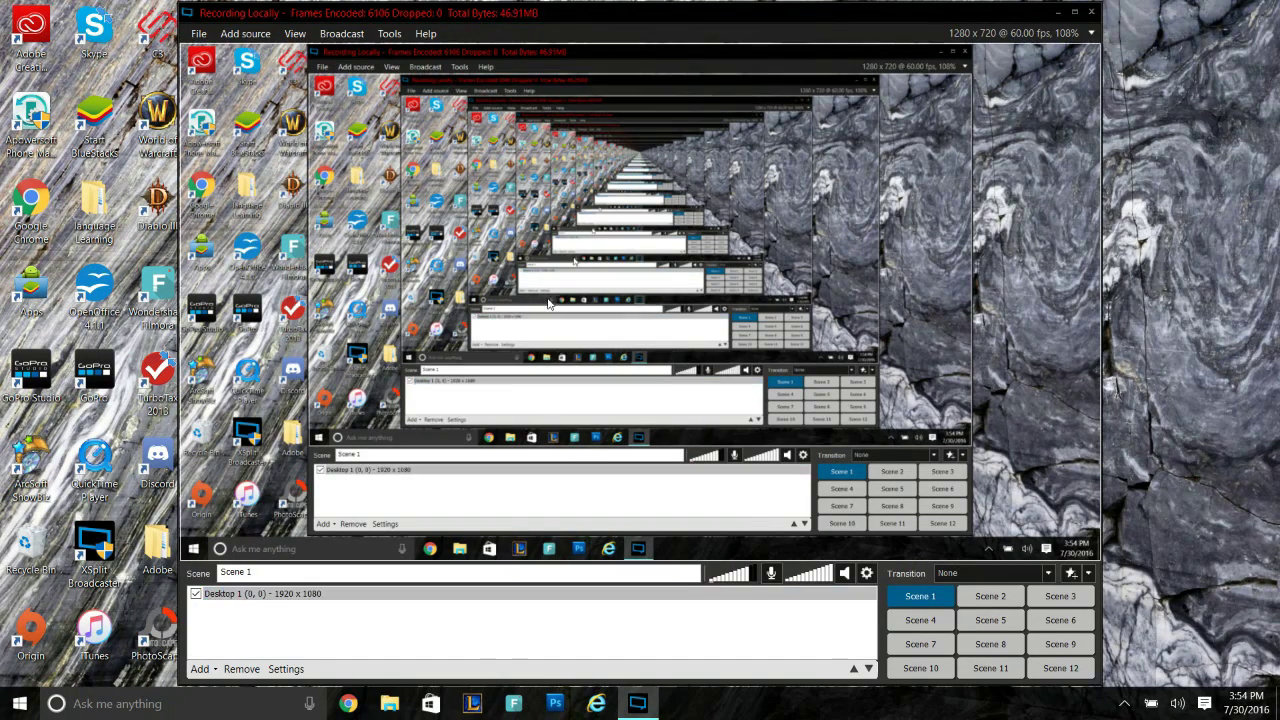
Add a screen capture source covering a small desktop region of about 158 x 127 pixels around the Chrome and folder icons.
{"action": "left_click", "coordinate": [242, 35]}
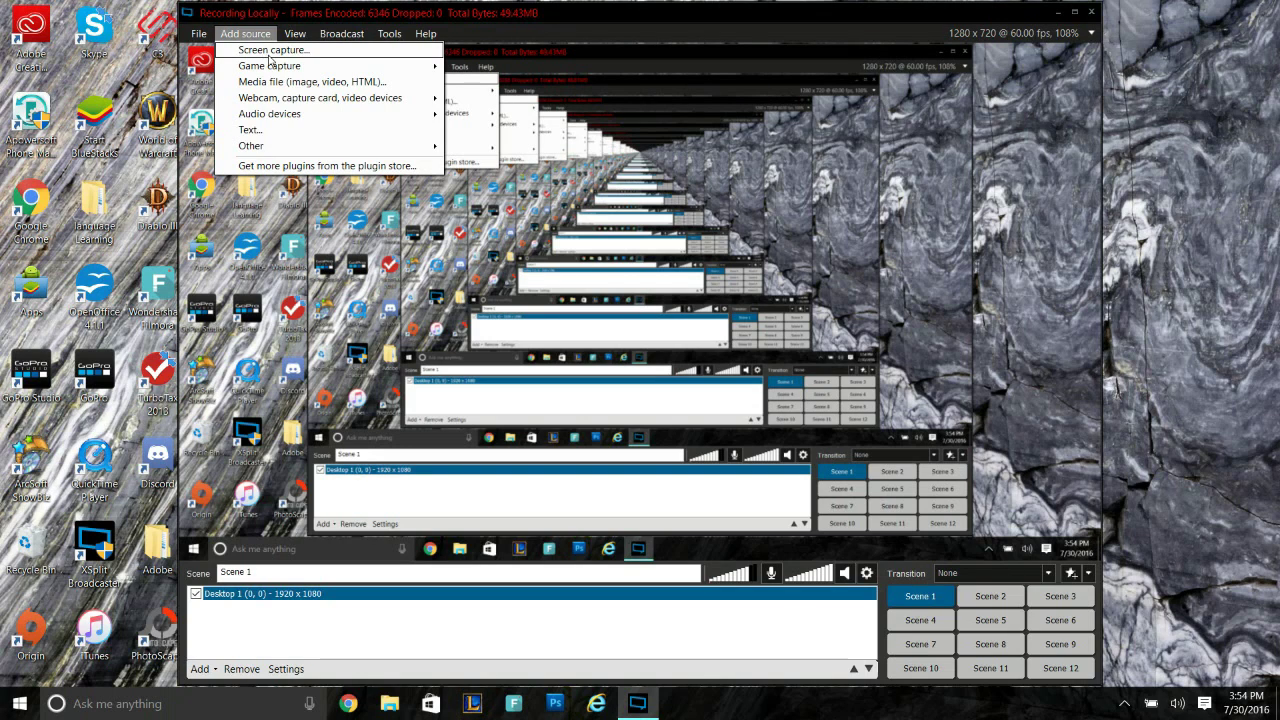
{"action": "left_click", "coordinate": [270, 50]}
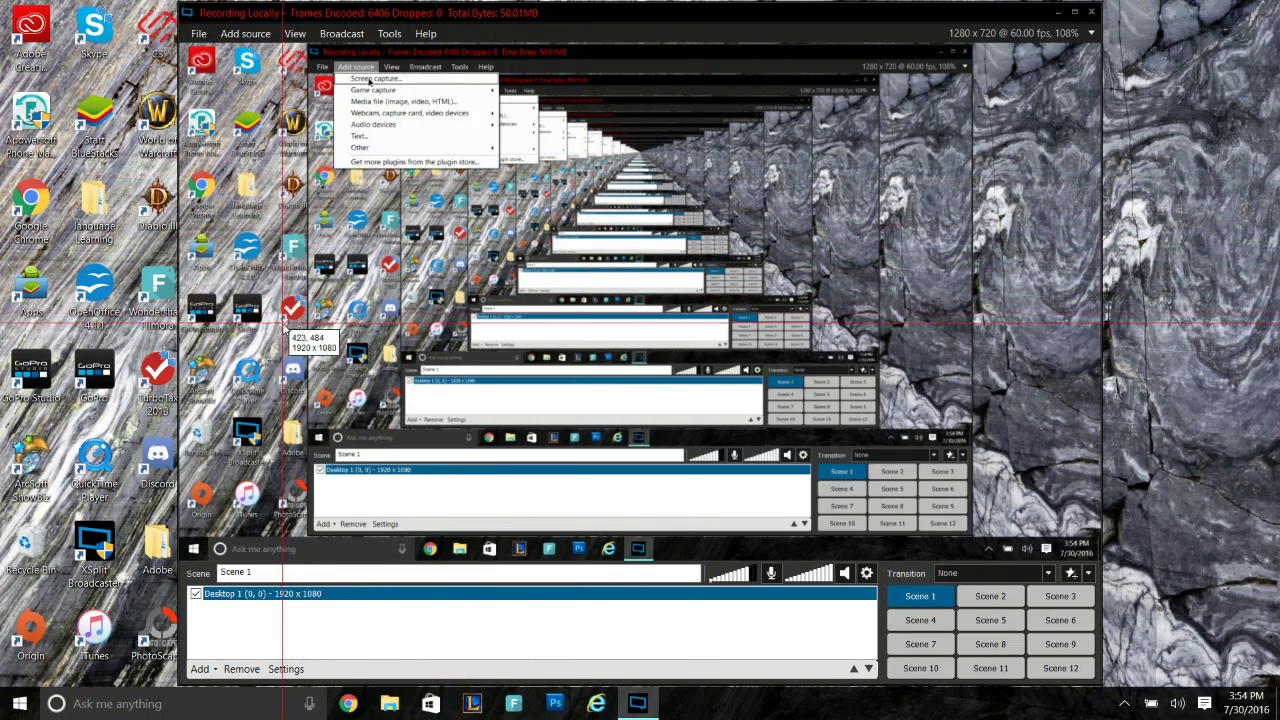
{"action": "left_click_drag", "start_coordinate": [161, 166], "coordinate": [266, 251]}
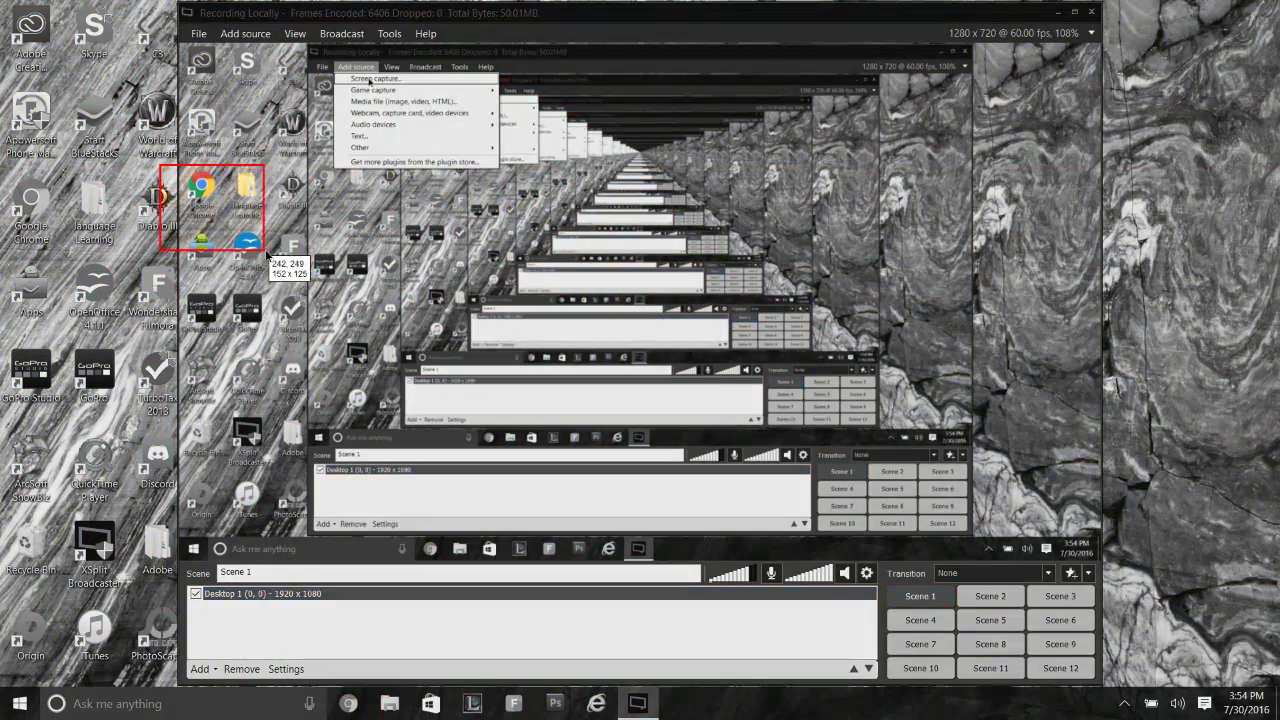
Hide the captured desktop region source and remove it from Scene 1.
{"action": "left_click", "coordinate": [205, 594]}
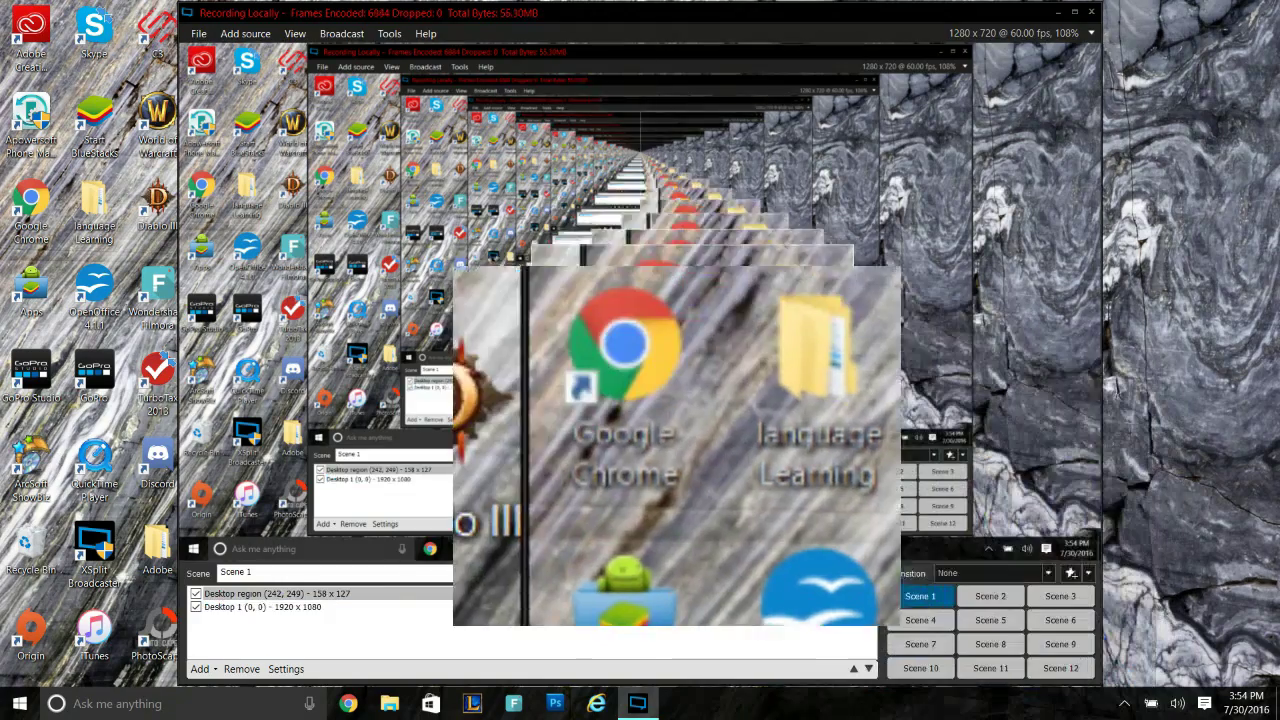
{"action": "left_click", "coordinate": [196, 594]}
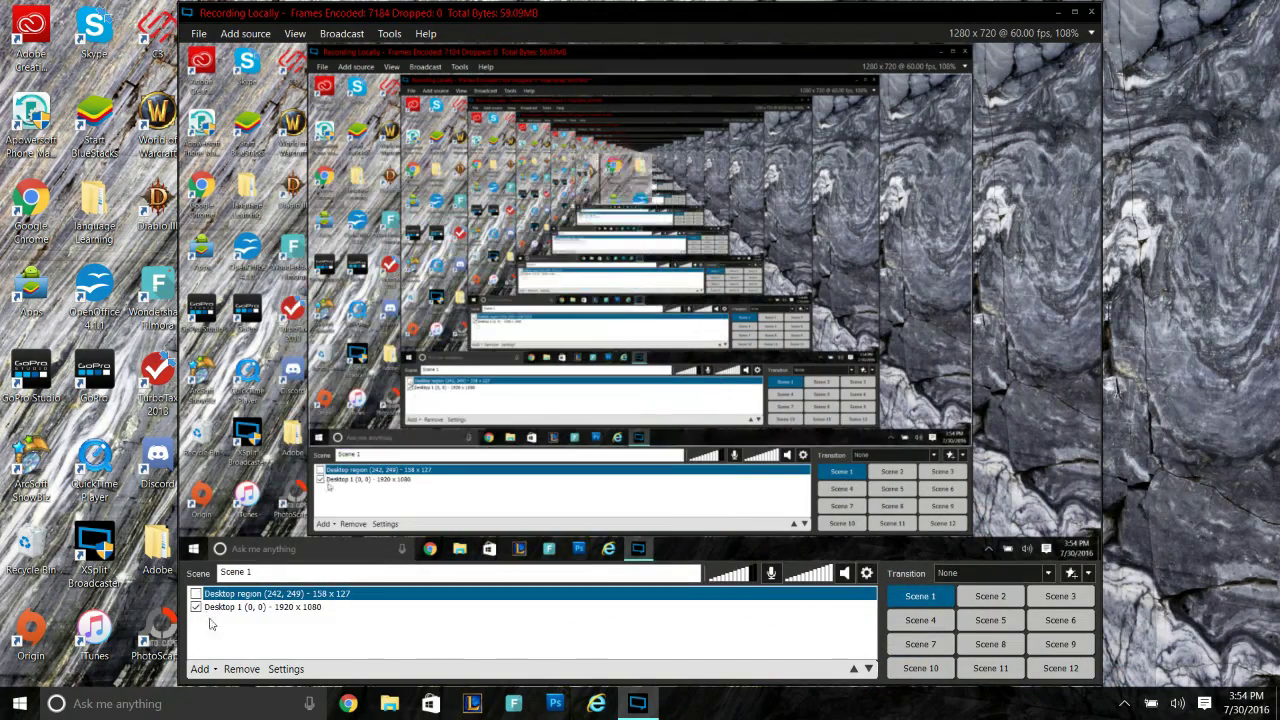
{"action": "left_click", "coordinate": [242, 670]}
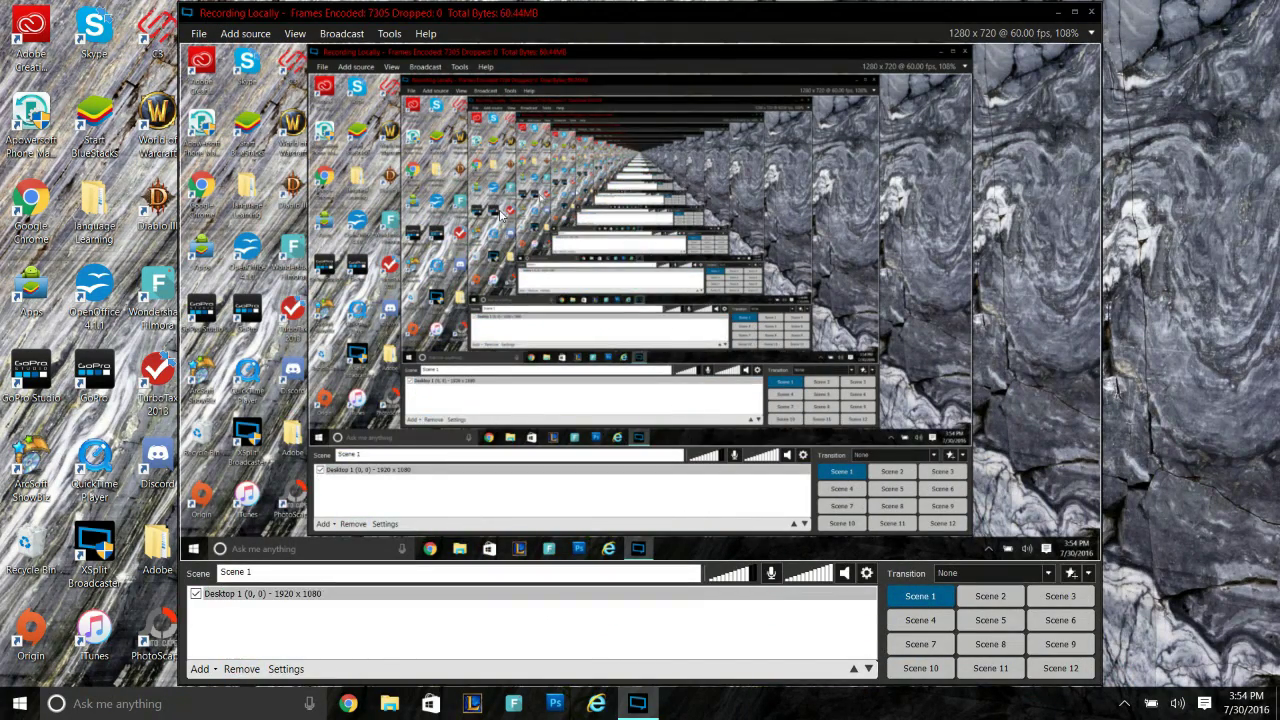
{"action": "left_click", "coordinate": [257, 36]}
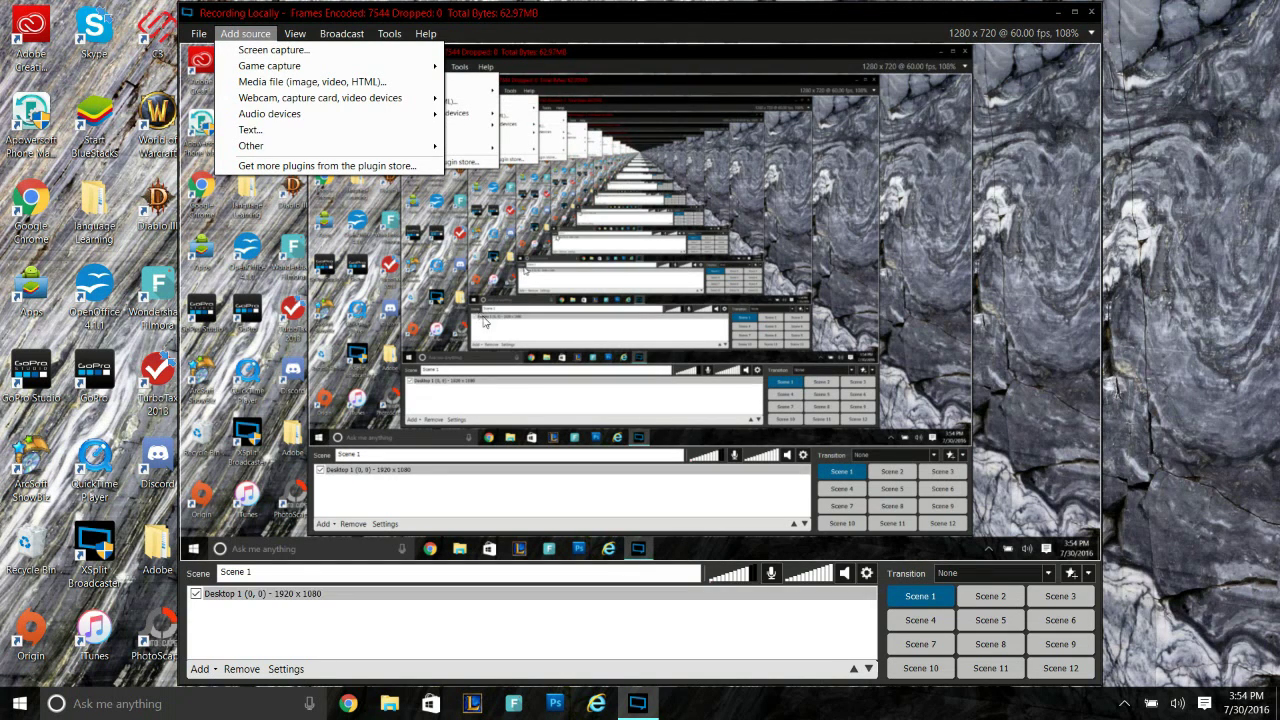
{"action": "left_click", "coordinate": [3, 5]}
{"action": "left_click_drag", "start_coordinate": [3, 5], "coordinate": [1279, 719]}
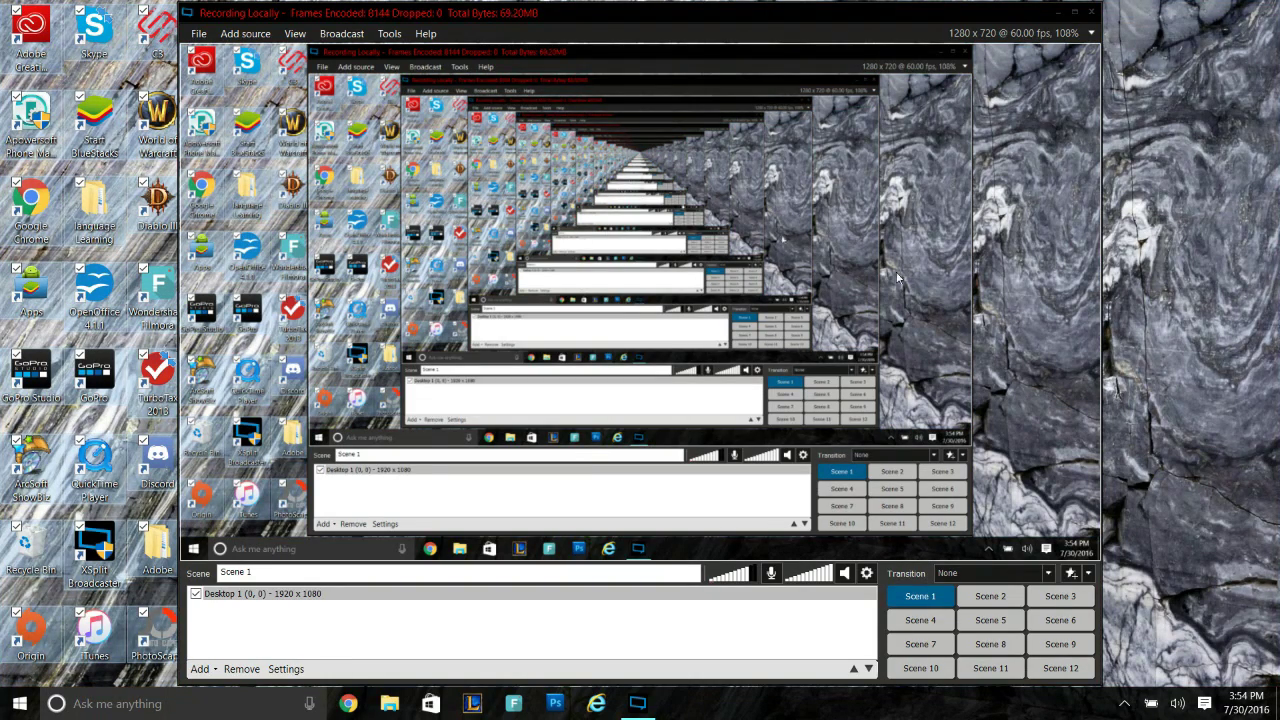
{"action": "left_click", "coordinate": [1062, 302]}
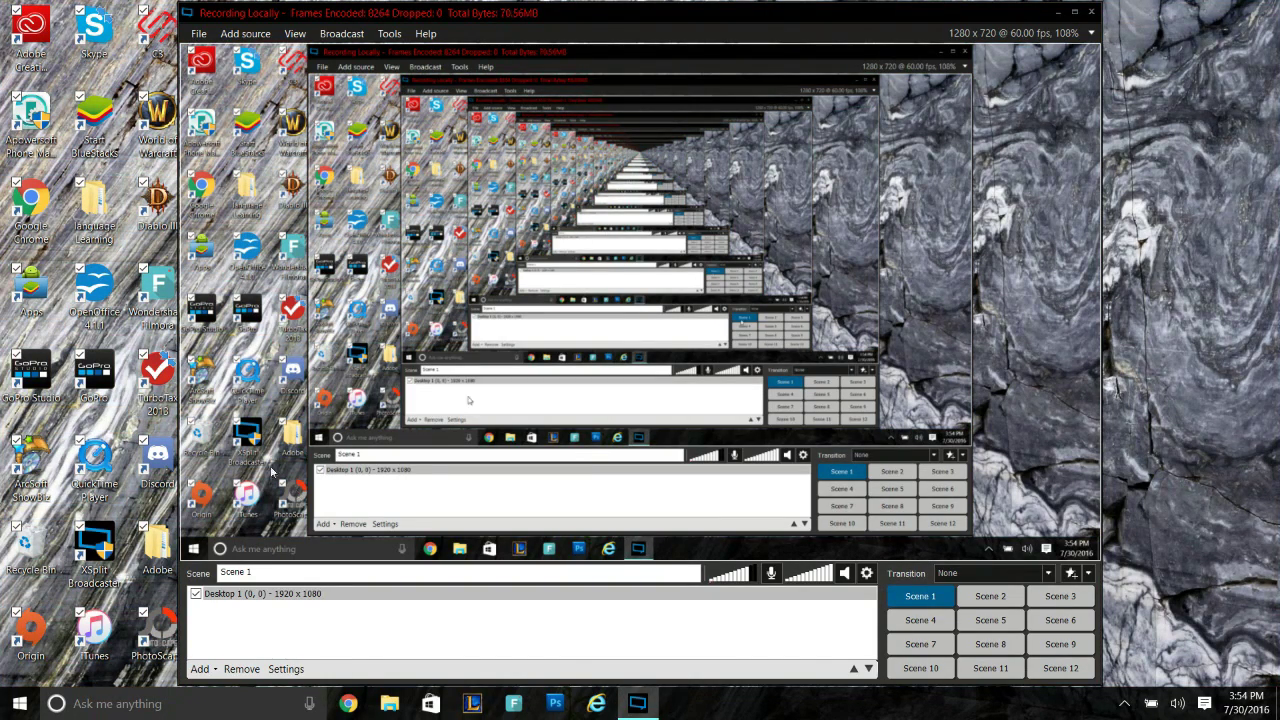
Add the TOSHIBA Web Camera - HD as a source and place it small in the scene's lower-right corner.
{"action": "left_click", "coordinate": [233, 30]}
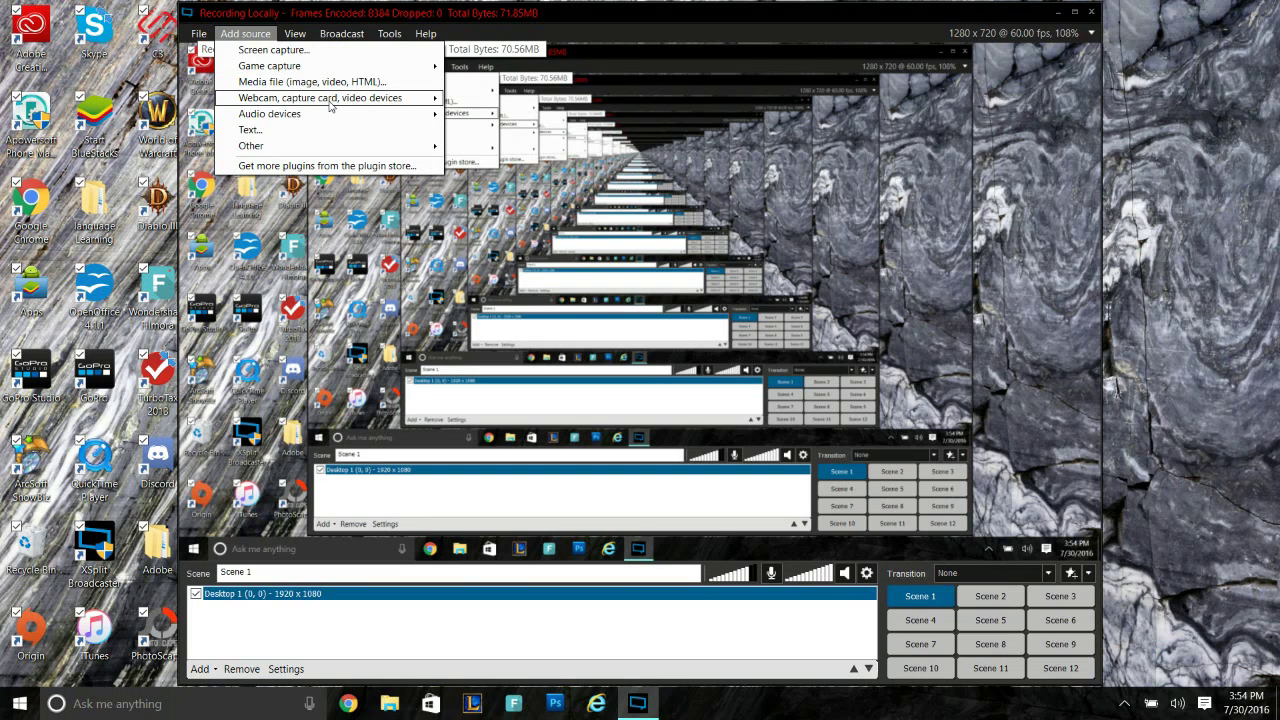
{"action": "mouse_move", "coordinate": [345, 100]}
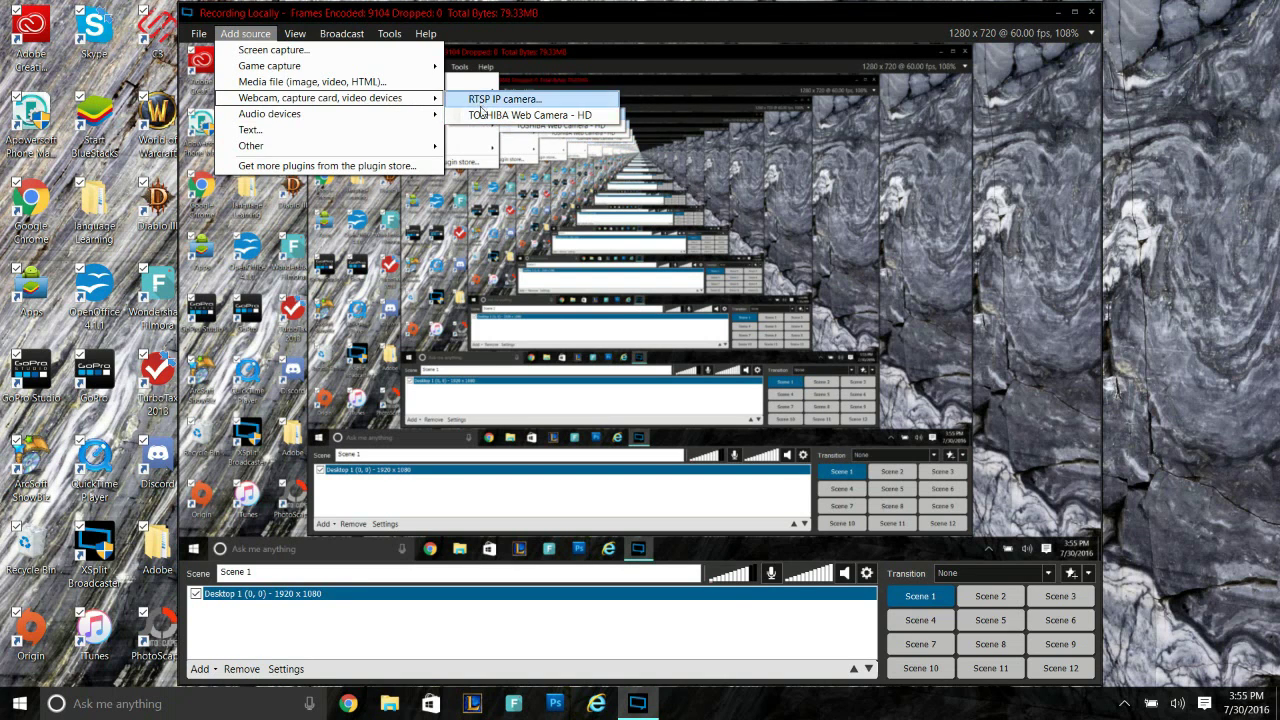
{"action": "left_click", "coordinate": [484, 118]}
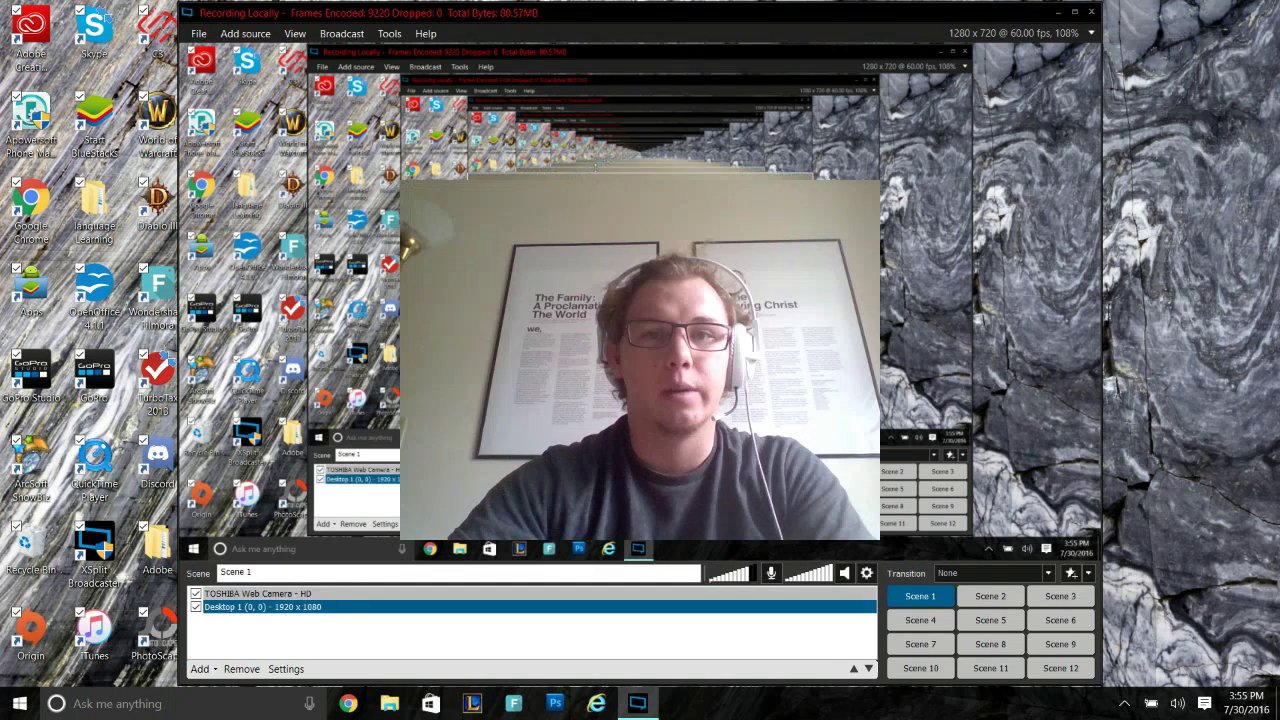
{"action": "left_click_drag", "start_coordinate": [471, 175], "coordinate": [996, 489]}
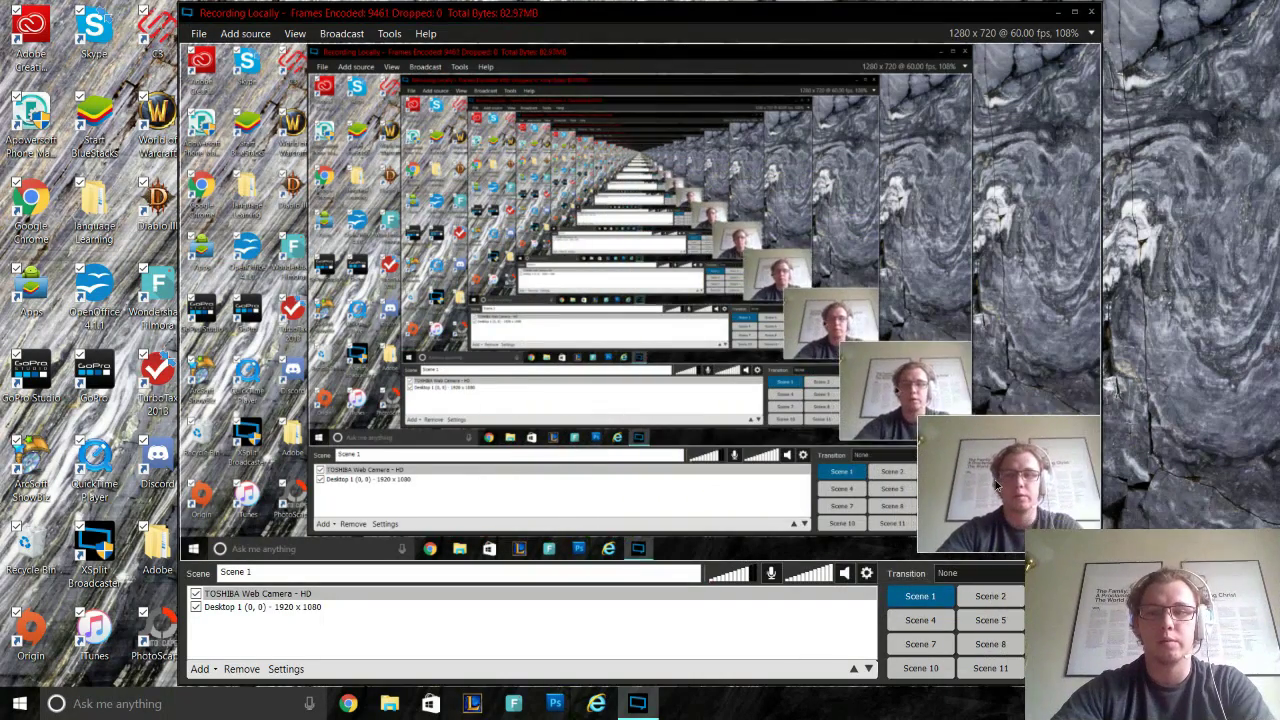
{"action": "left_click", "coordinate": [996, 489]}
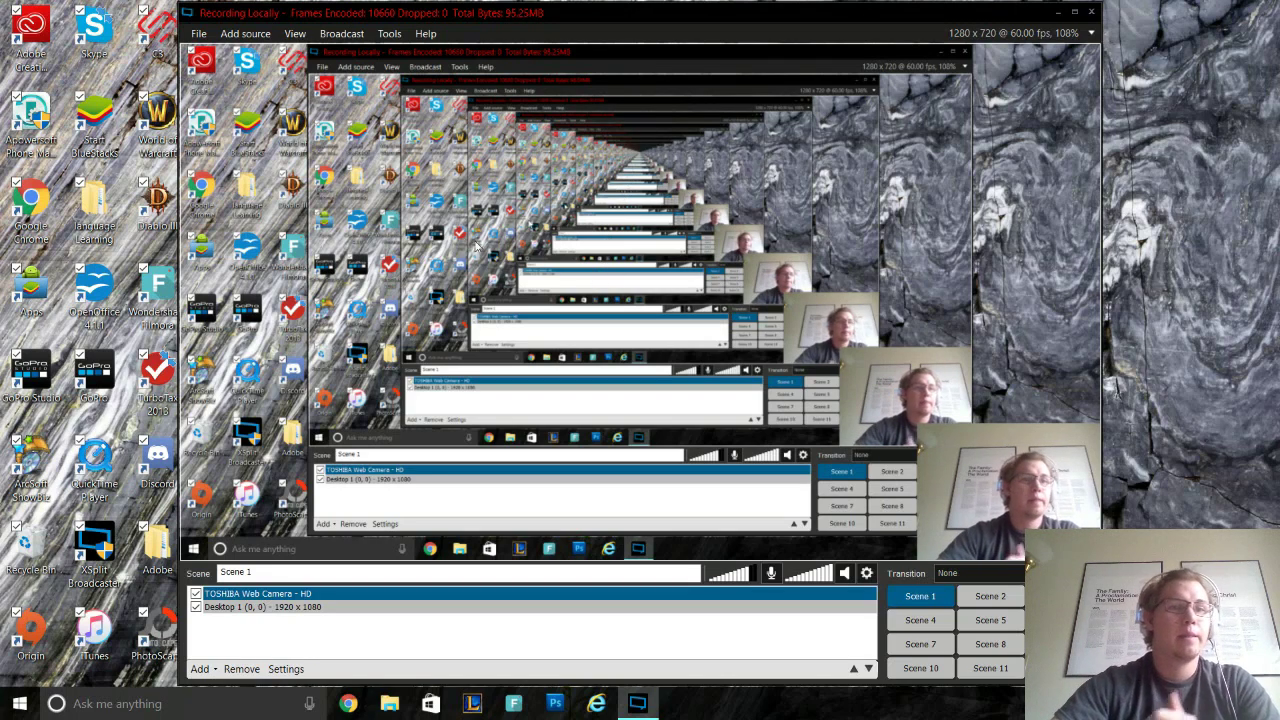
{"action": "left_click", "coordinate": [250, 34]}
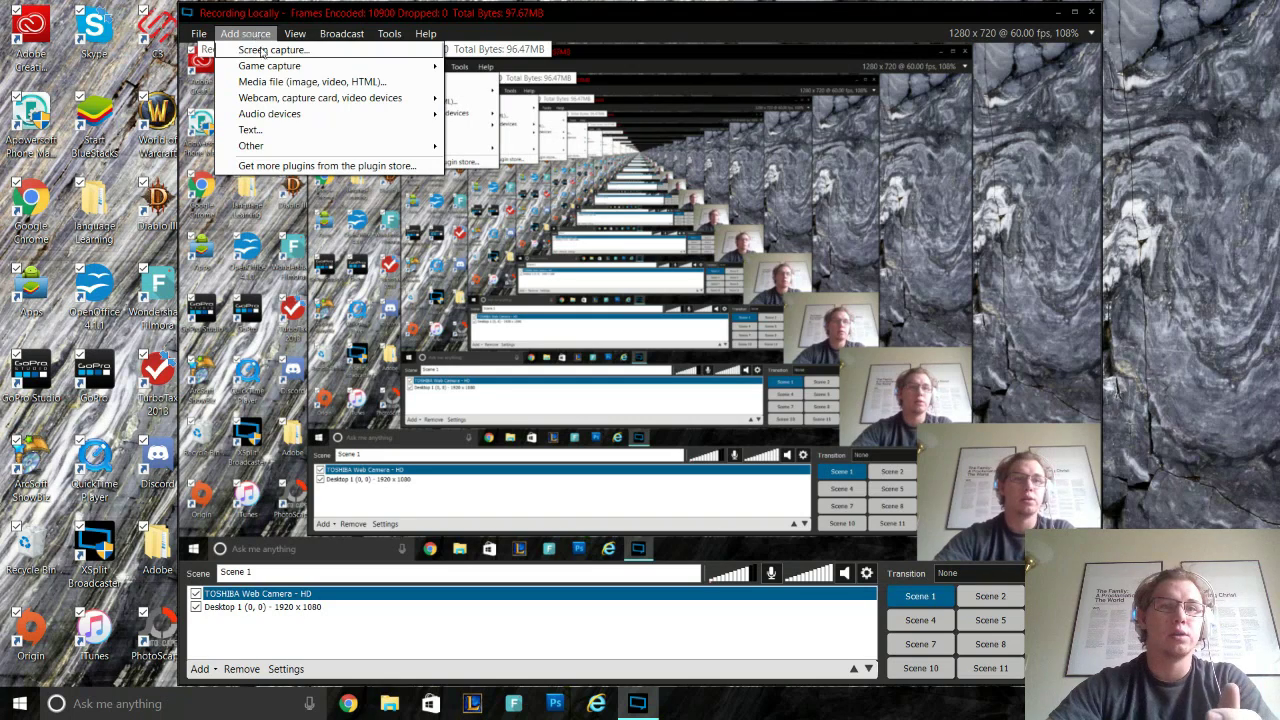
{"action": "mouse_move", "coordinate": [268, 66]}
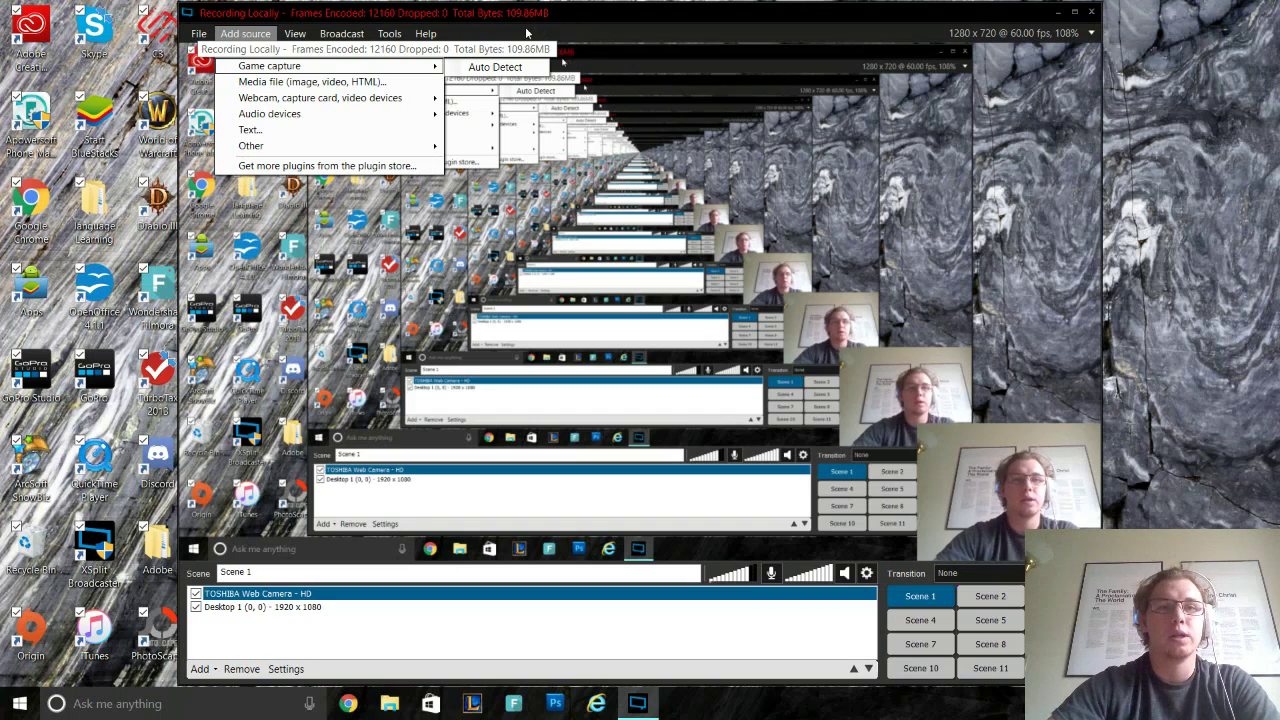
{"action": "mouse_move", "coordinate": [286, 98]}
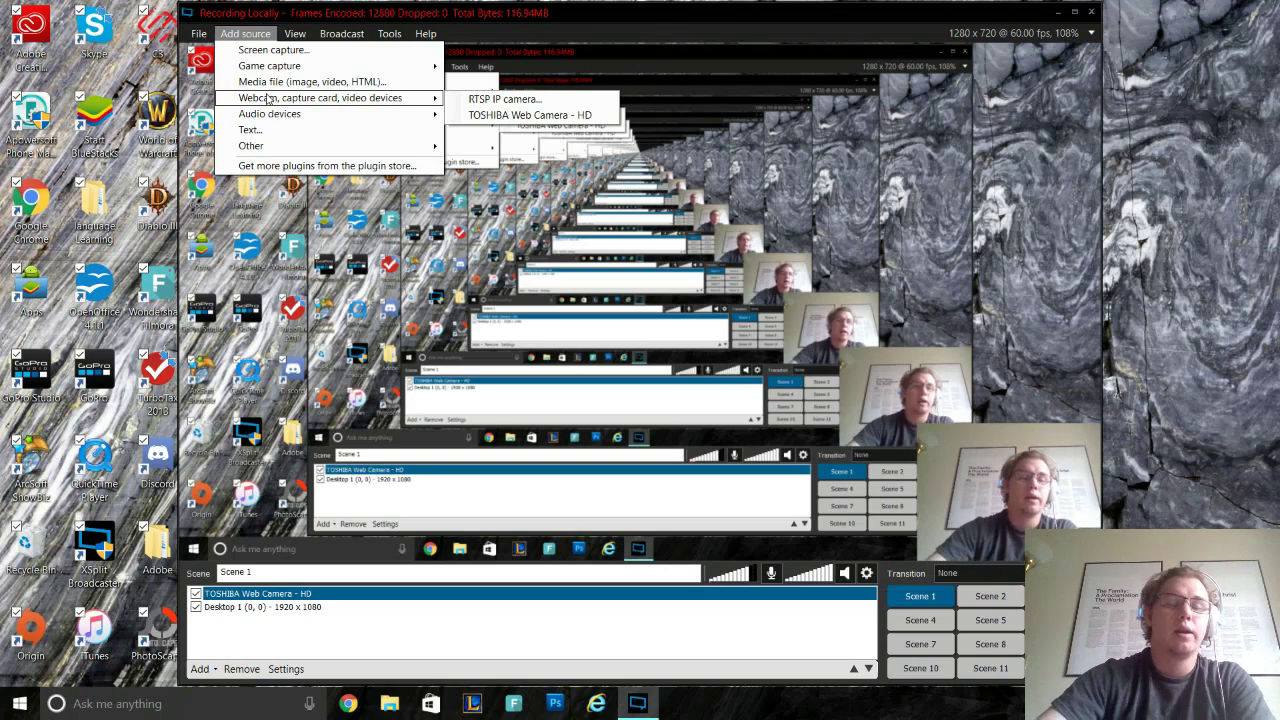
{"action": "left_click", "coordinate": [675, 40]}
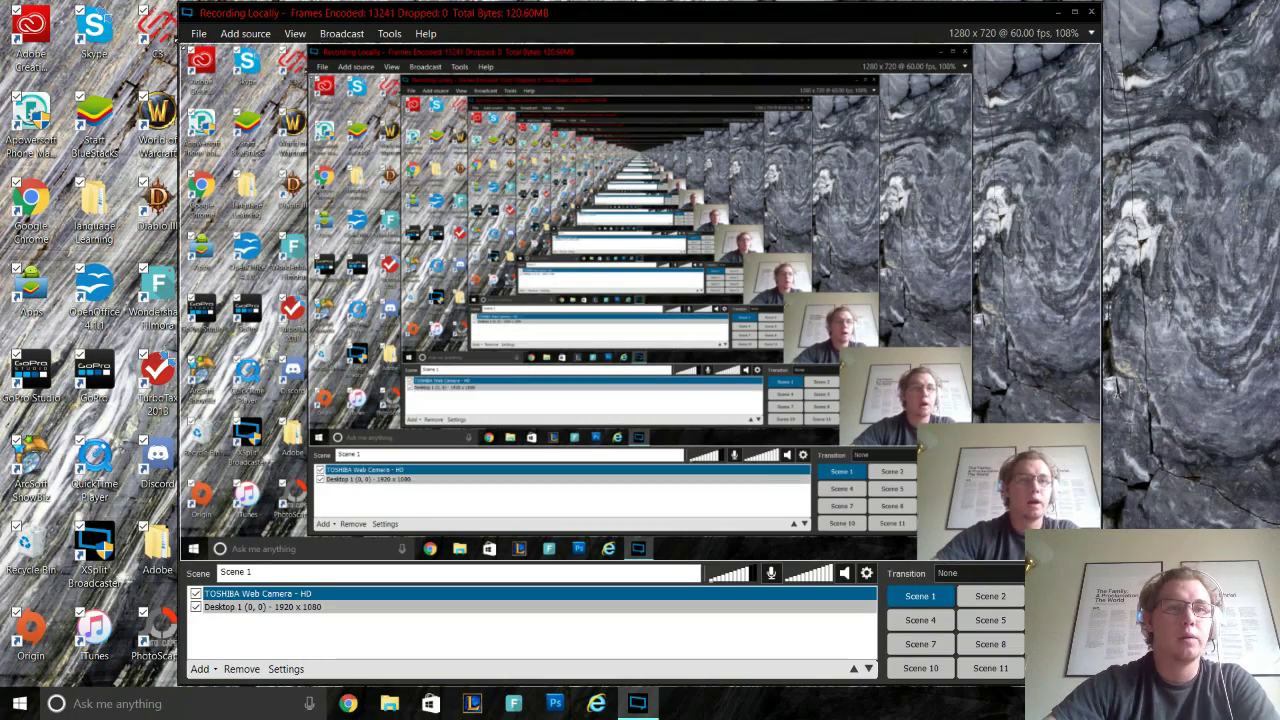
{"action": "left_click", "coordinate": [378, 357]}
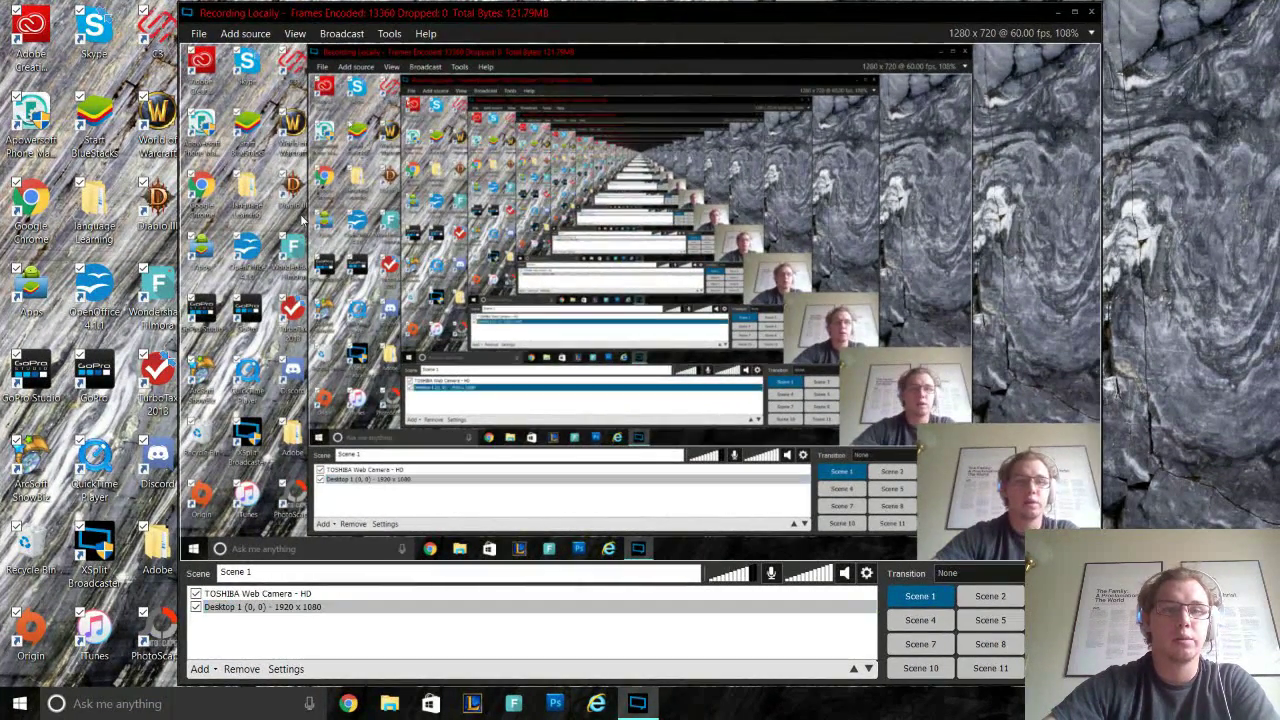
{"action": "left_click", "coordinate": [378, 357]}
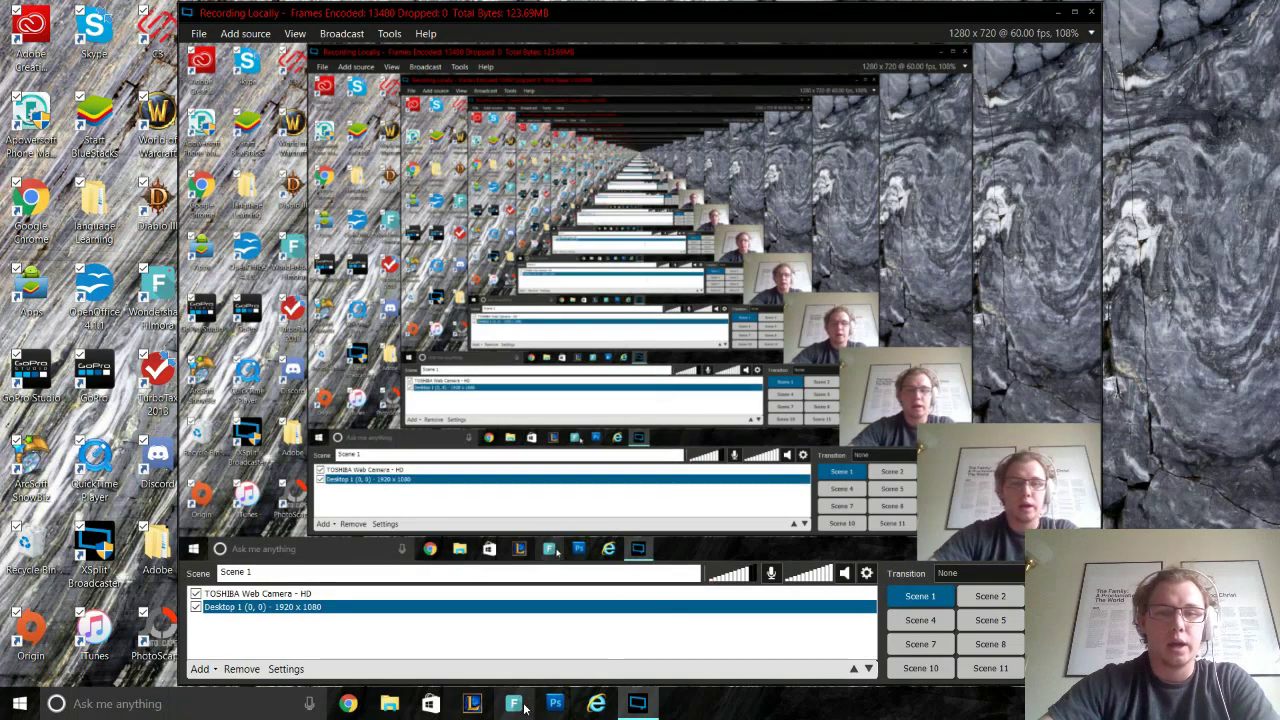
Switch to Google Chrome, go to streampro.io and connect the Twitch account to reach the Overlay Manager.
{"action": "right_click", "coordinate": [347, 703]}
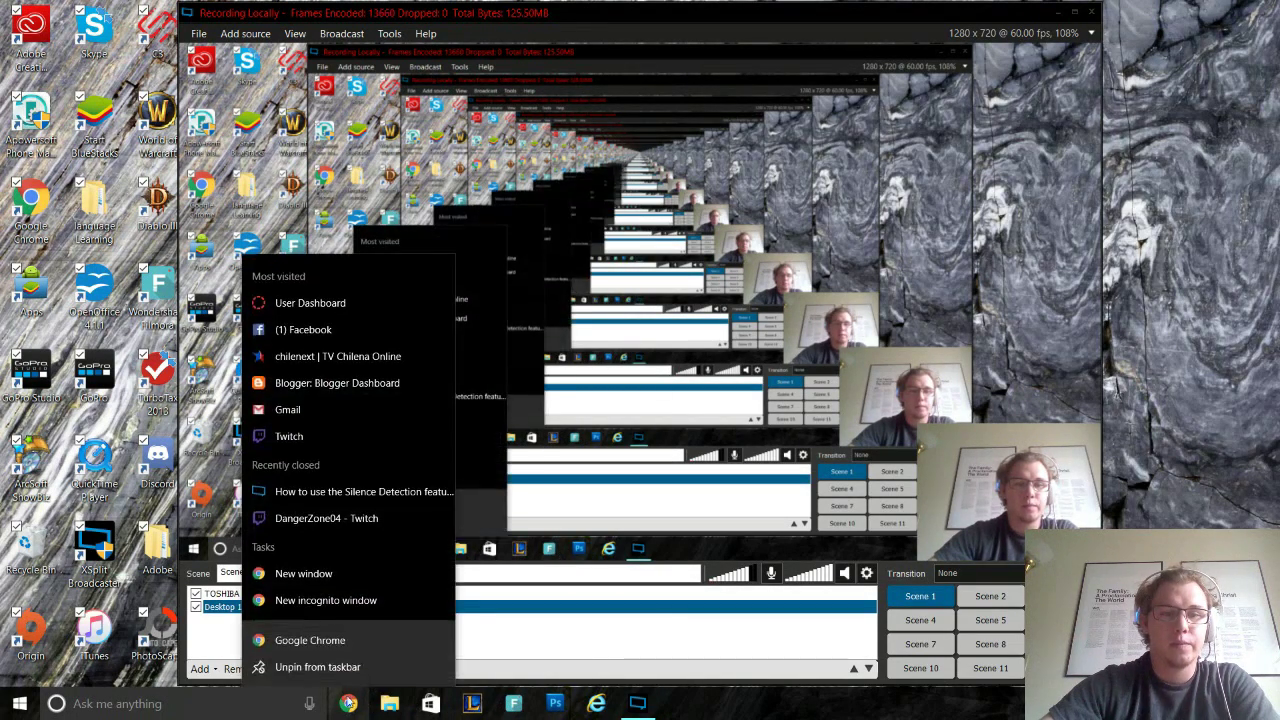
{"action": "left_click", "coordinate": [340, 643]}
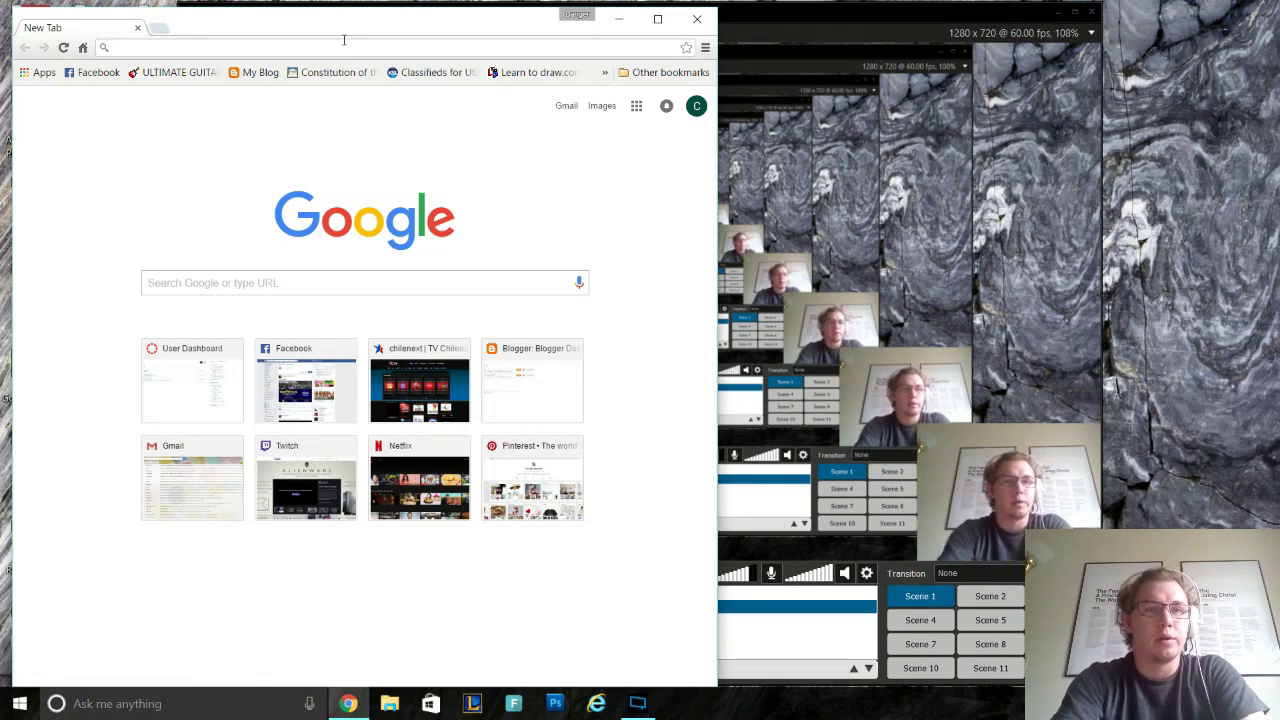
{"action": "type", "text": "stream"}
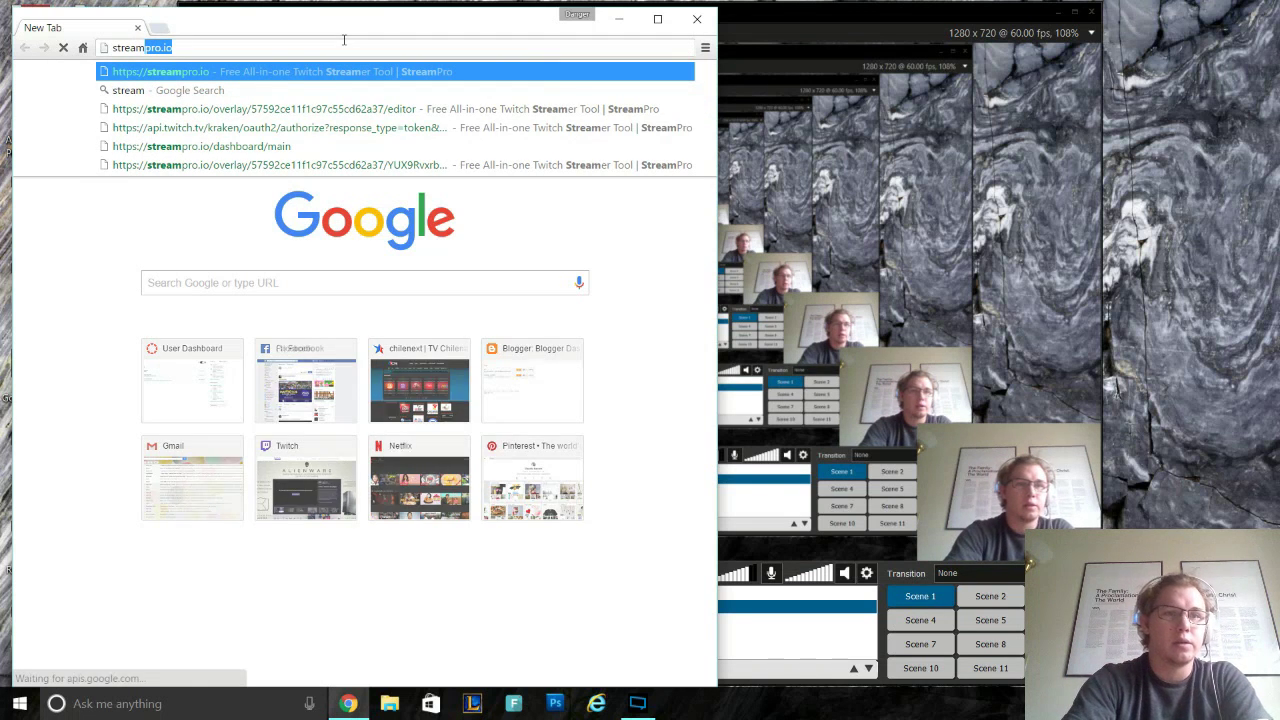
{"action": "key", "text": "Return"}
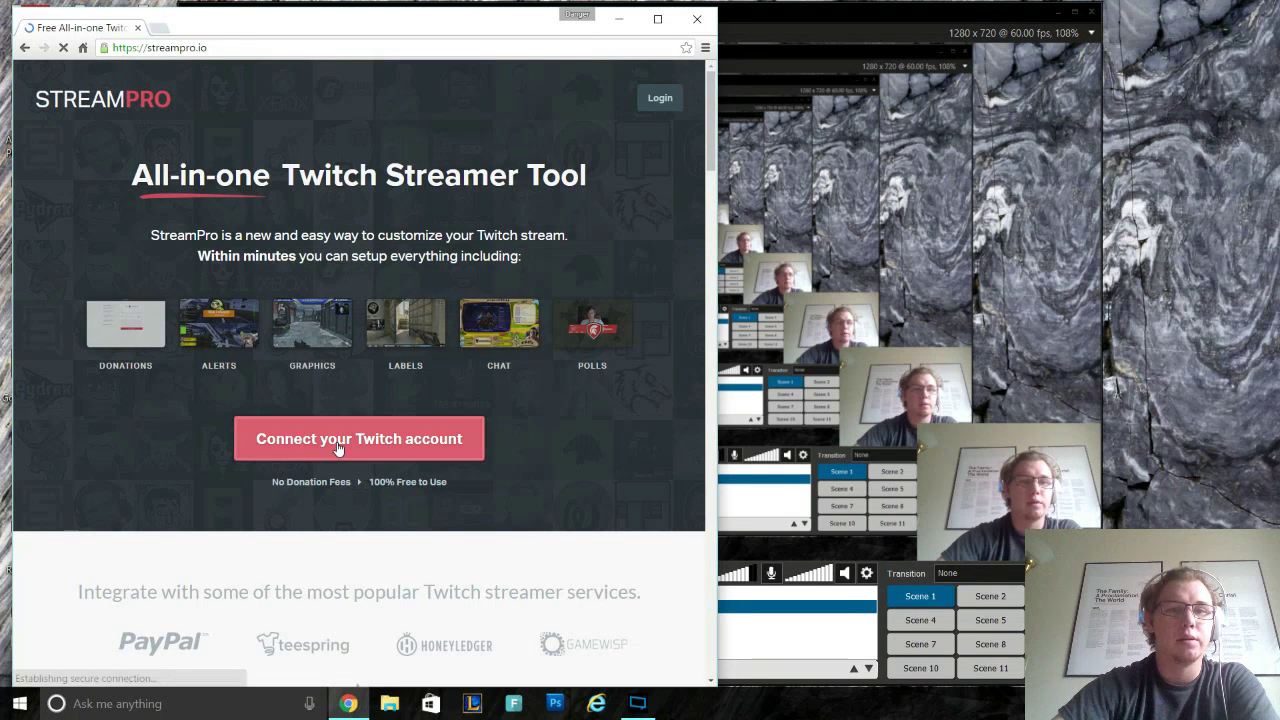
{"action": "left_click", "coordinate": [334, 447]}
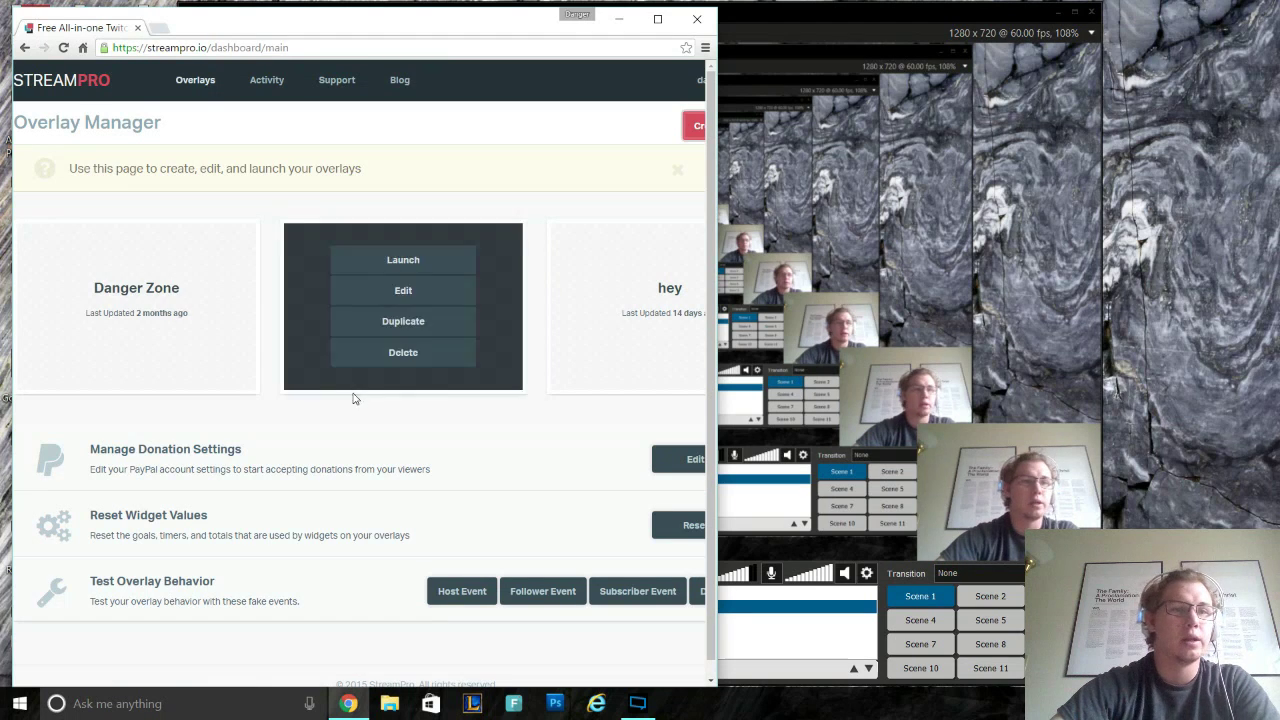
Open the Danger Zone overlay for editing from the Overlay Manager.
{"action": "mouse_move", "coordinate": [310, 233]}
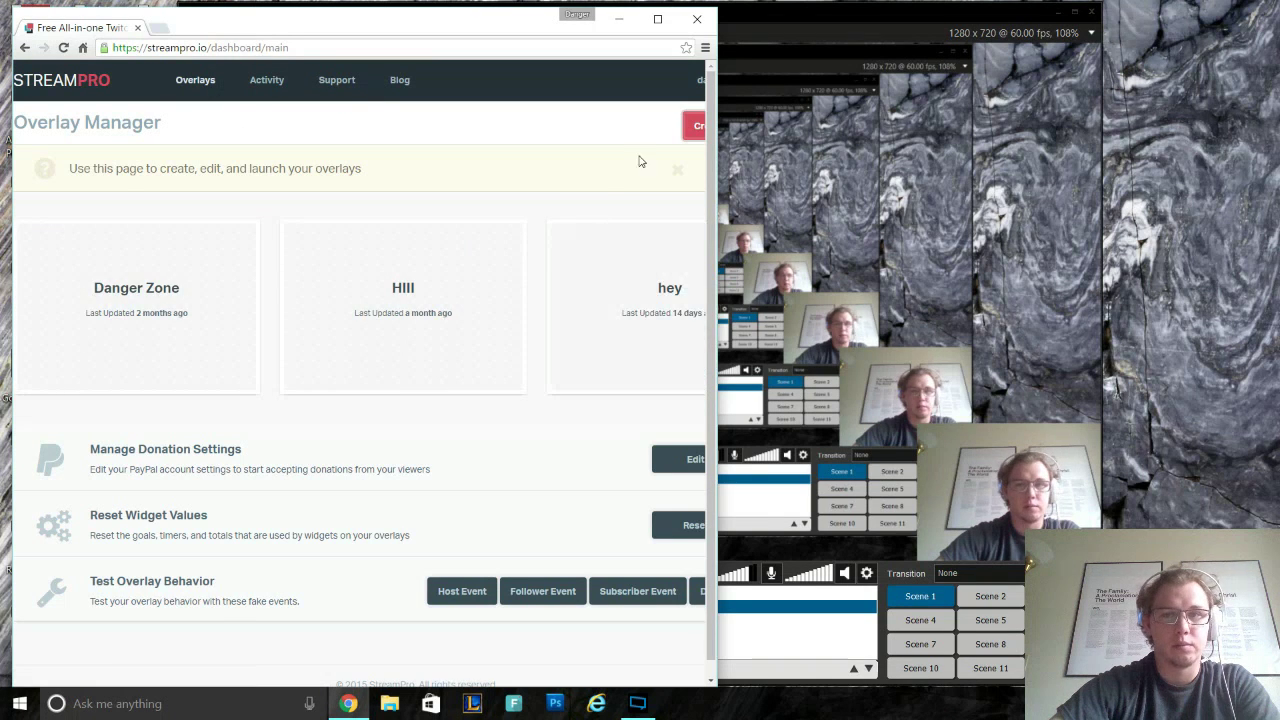
{"action": "mouse_move", "coordinate": [557, 230]}
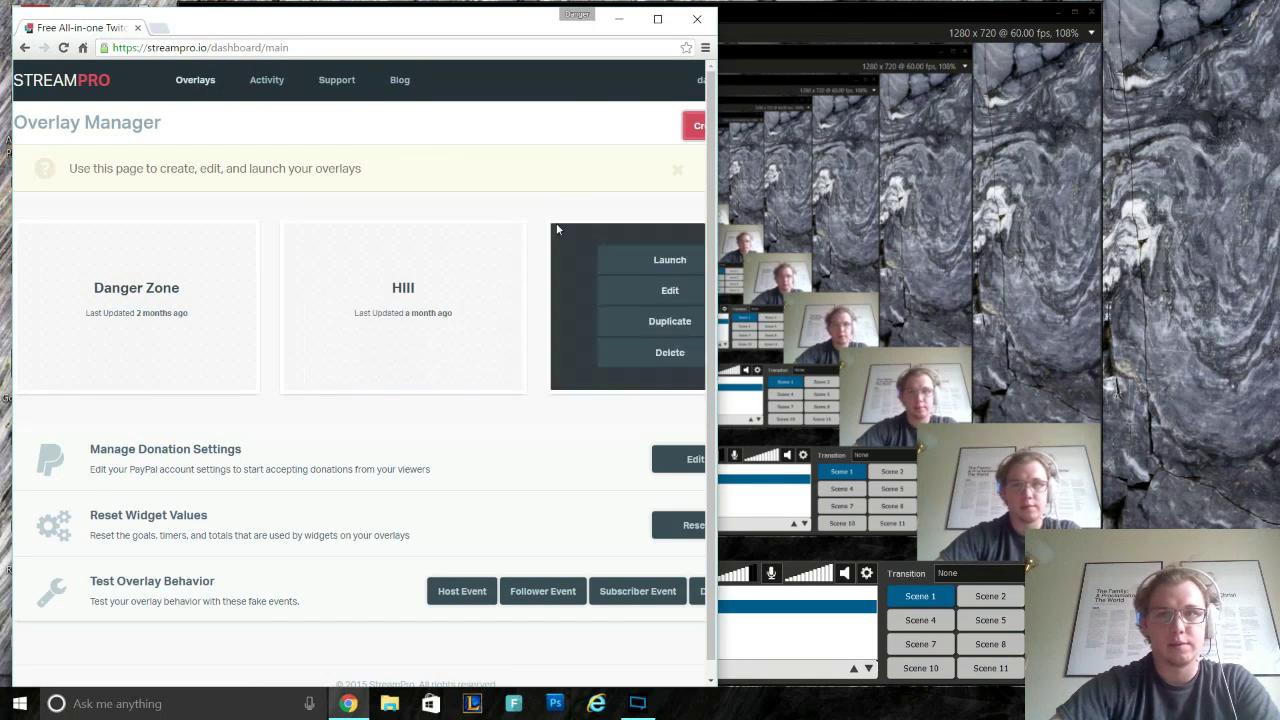
{"action": "mouse_move", "coordinate": [457, 322]}
{"action": "mouse_move", "coordinate": [137, 323]}
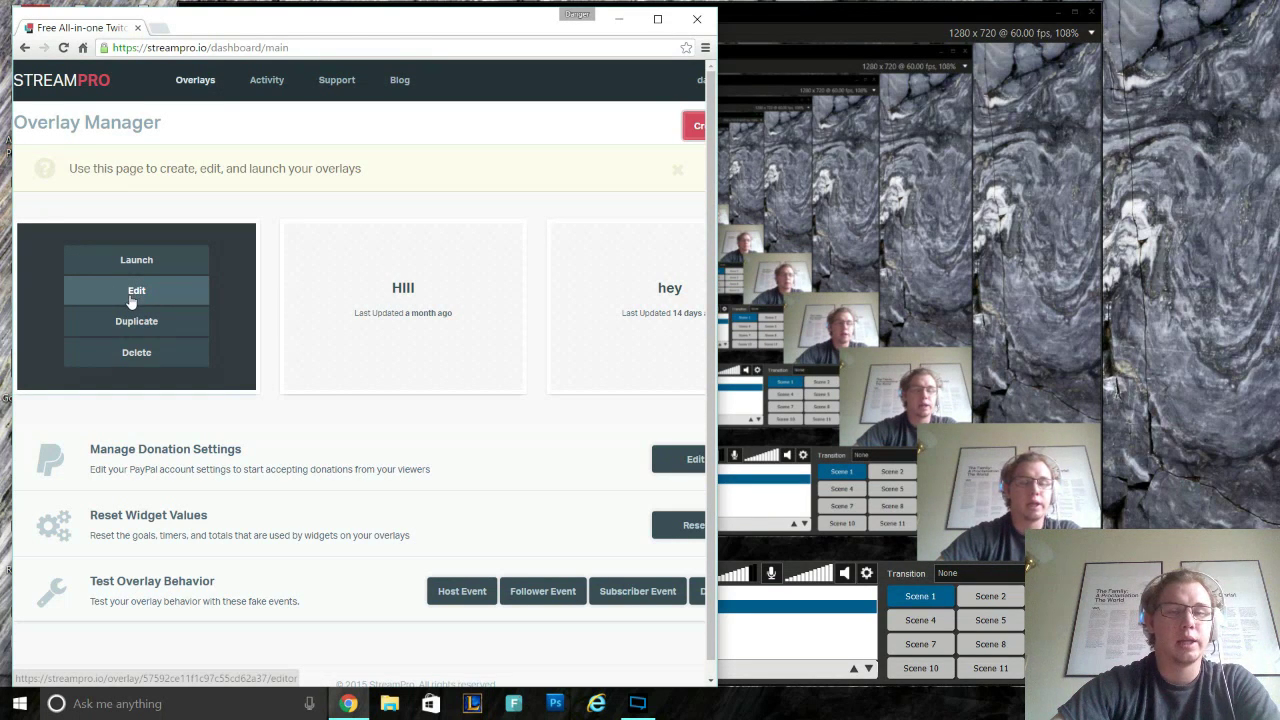
{"action": "left_click", "coordinate": [133, 292]}
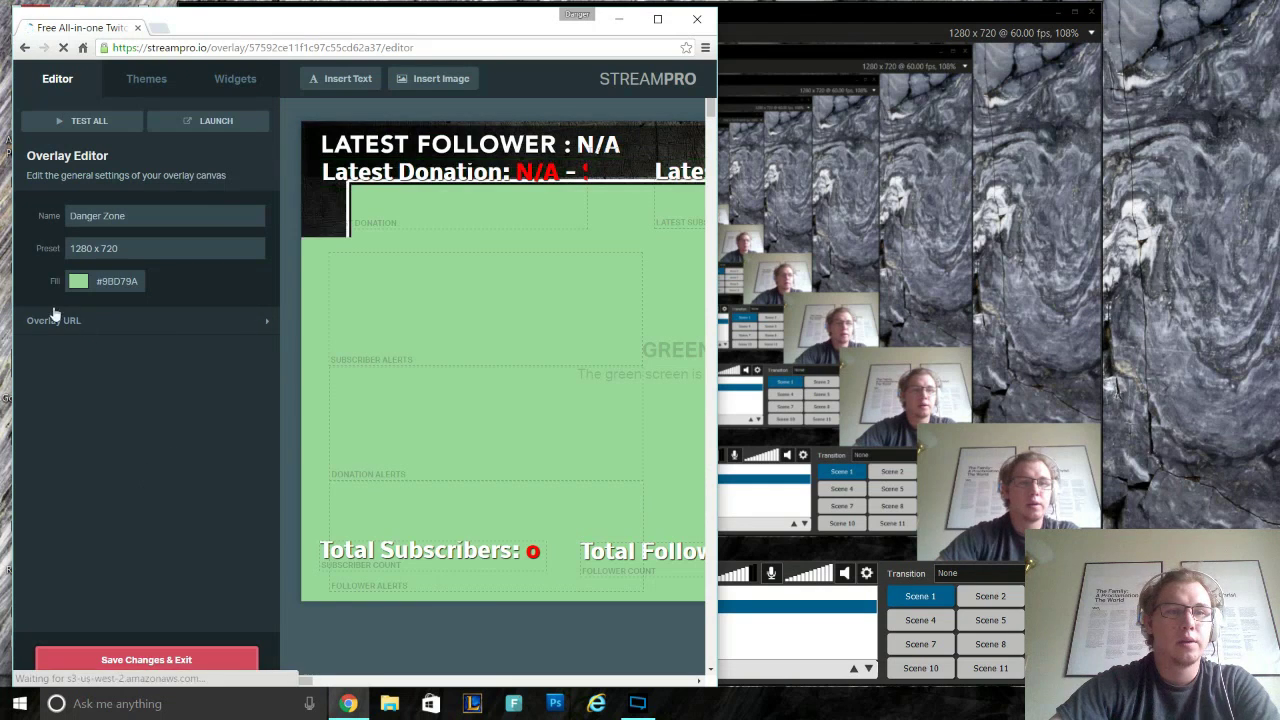
Reveal the Danger Zone overlay's URL in the overlay editor and copy the whole address.
{"action": "left_click", "coordinate": [57, 322]}
{"action": "double_click", "coordinate": [76, 360]}
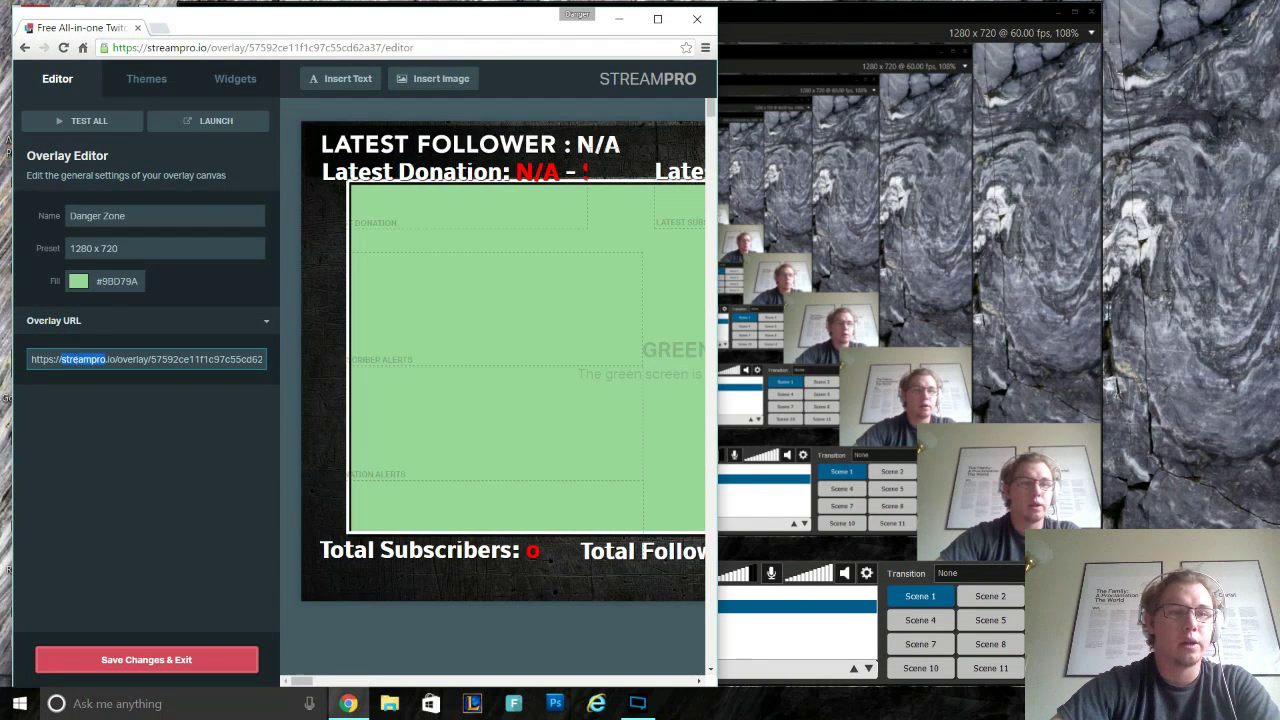
{"action": "triple_click", "coordinate": [78, 359]}
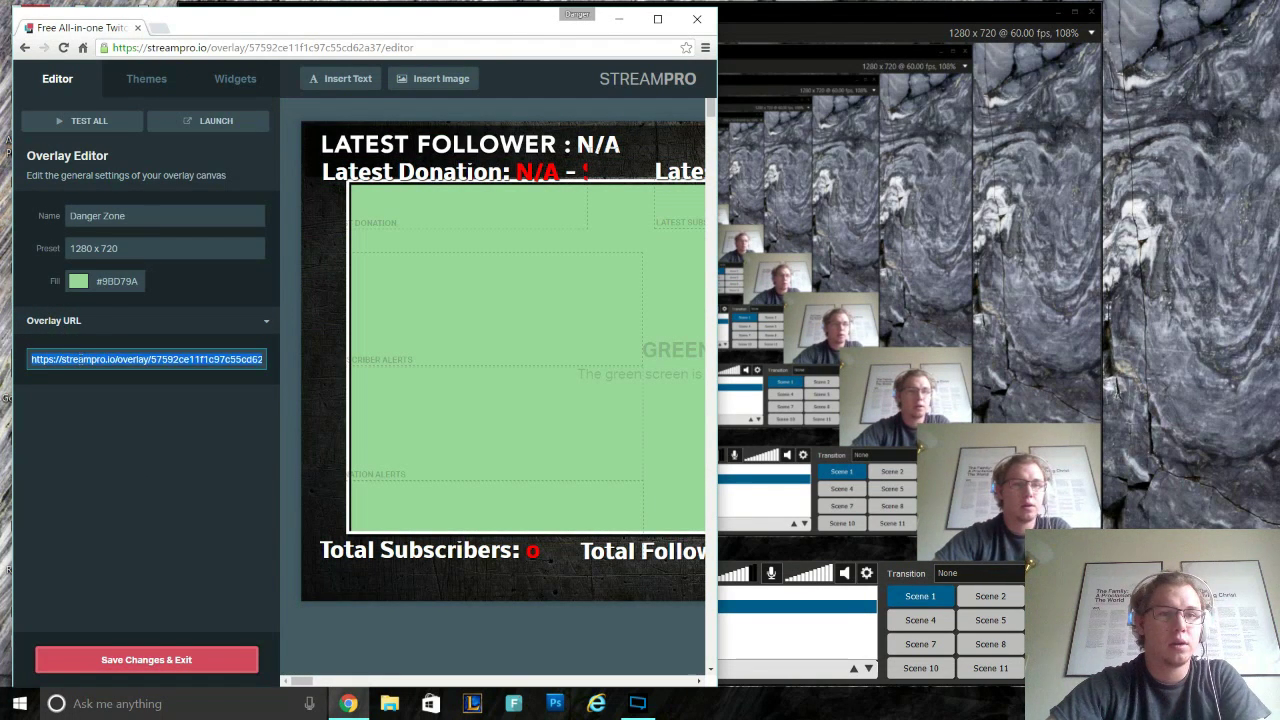
{"action": "right_click", "coordinate": [78, 358]}
{"action": "left_click", "coordinate": [112, 389]}
Switch to XSplit Broadcaster and add the copied StreamPro overlay URL to Scene 1 as a webpage source.
{"action": "left_click", "coordinate": [731, 656]}
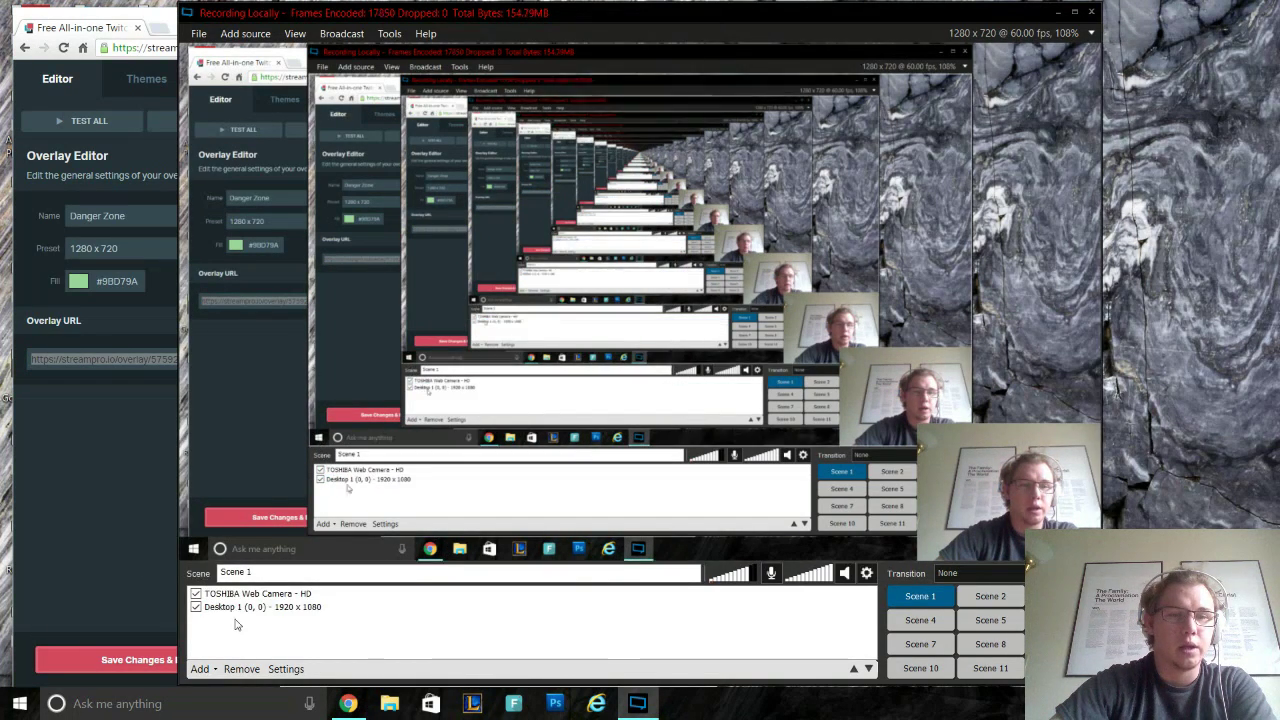
{"action": "left_click", "coordinate": [200, 669]}
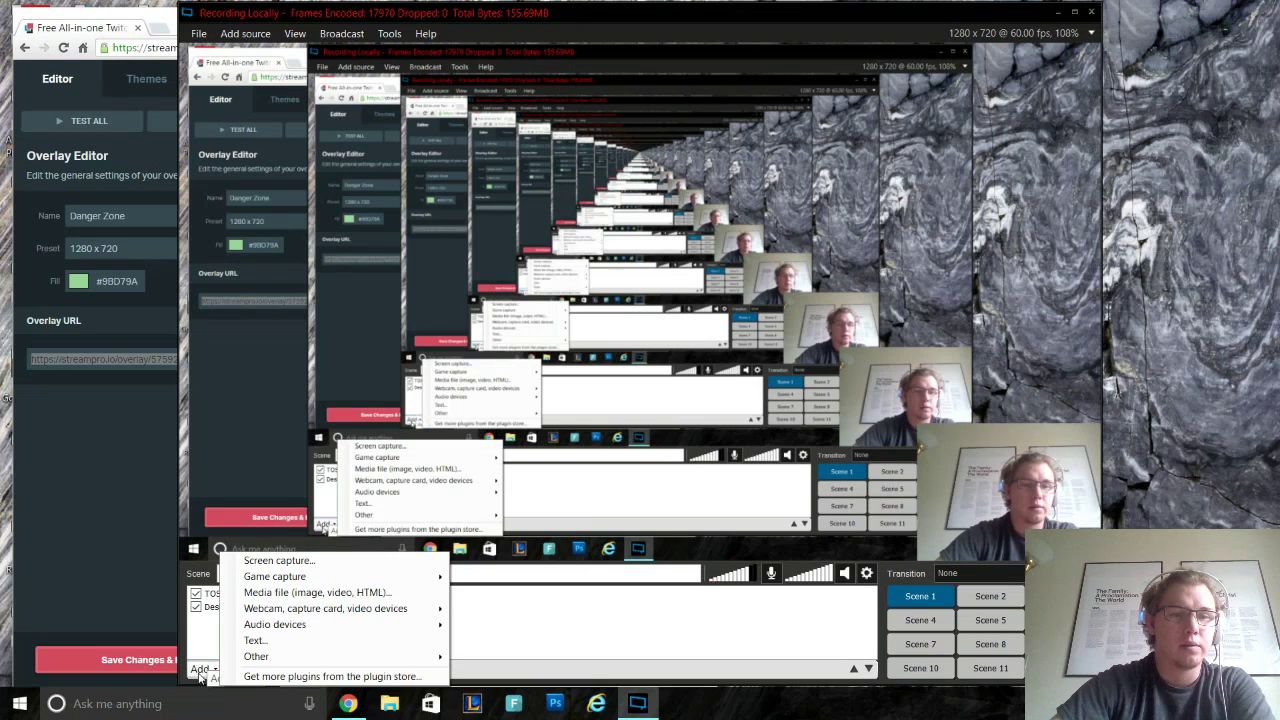
{"action": "left_click", "coordinate": [247, 33]}
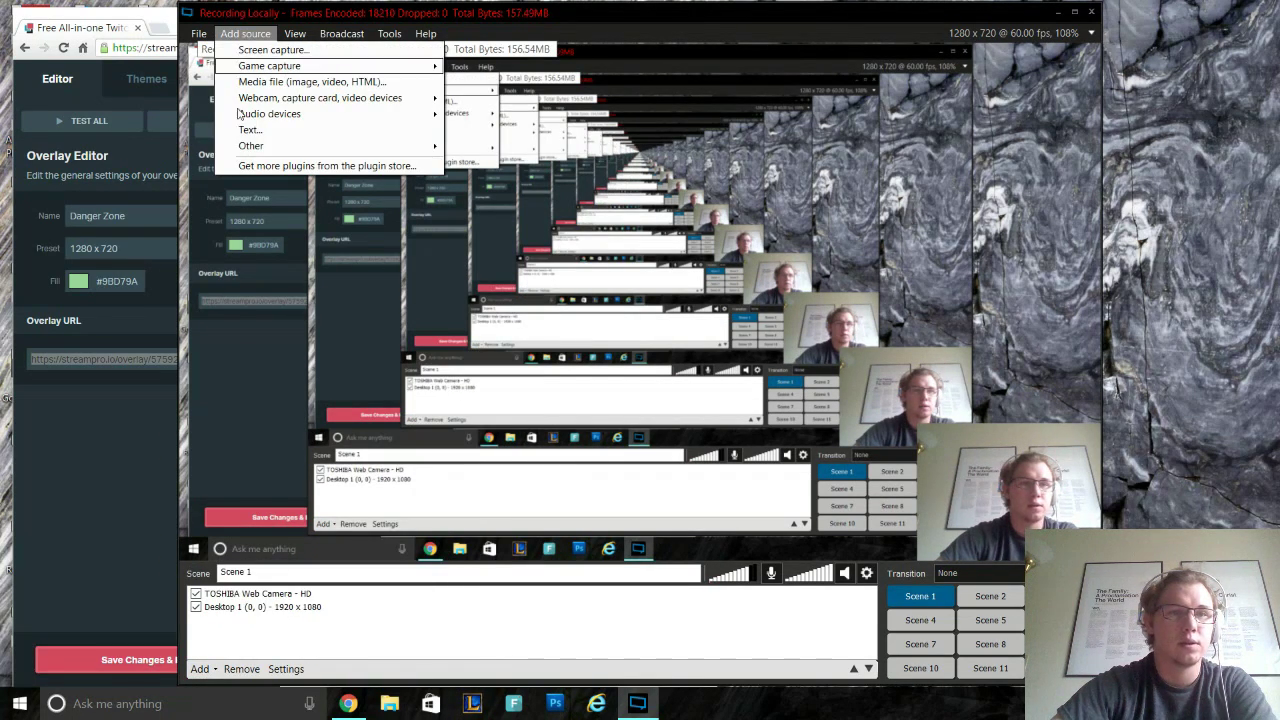
{"action": "left_click", "coordinate": [202, 671]}
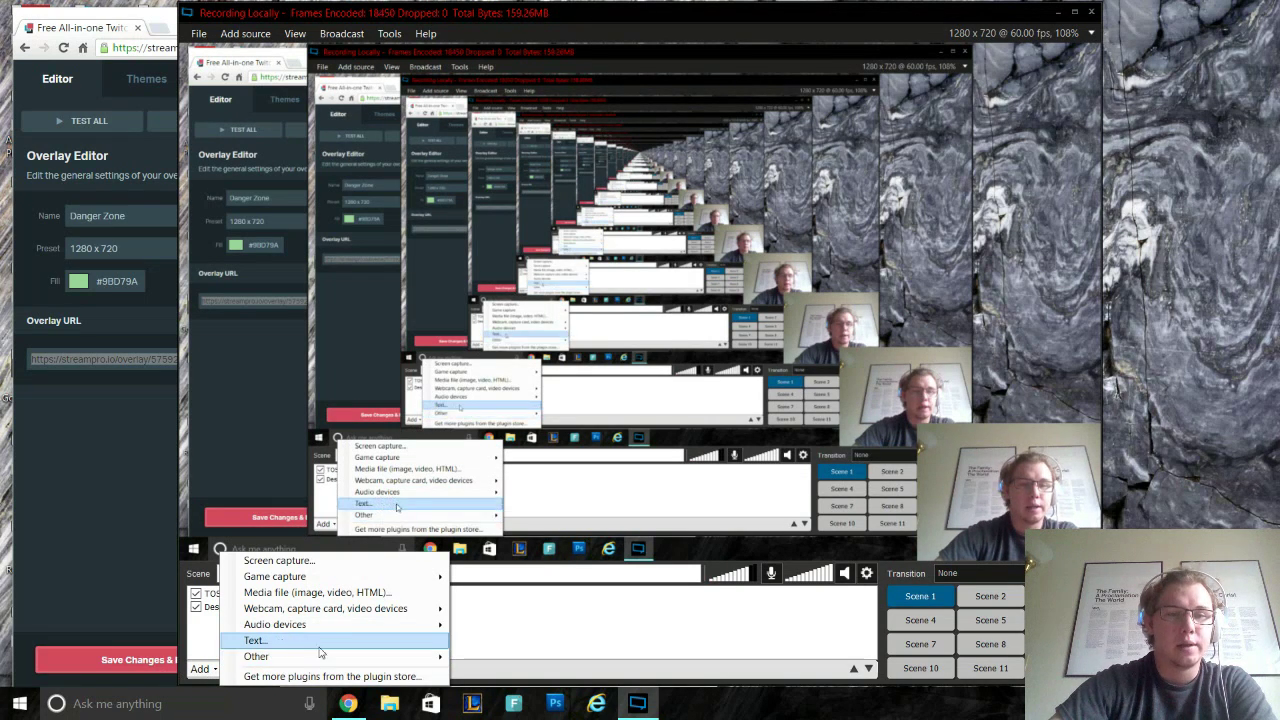
{"action": "mouse_move", "coordinate": [300, 656]}
{"action": "left_click", "coordinate": [536, 662]}
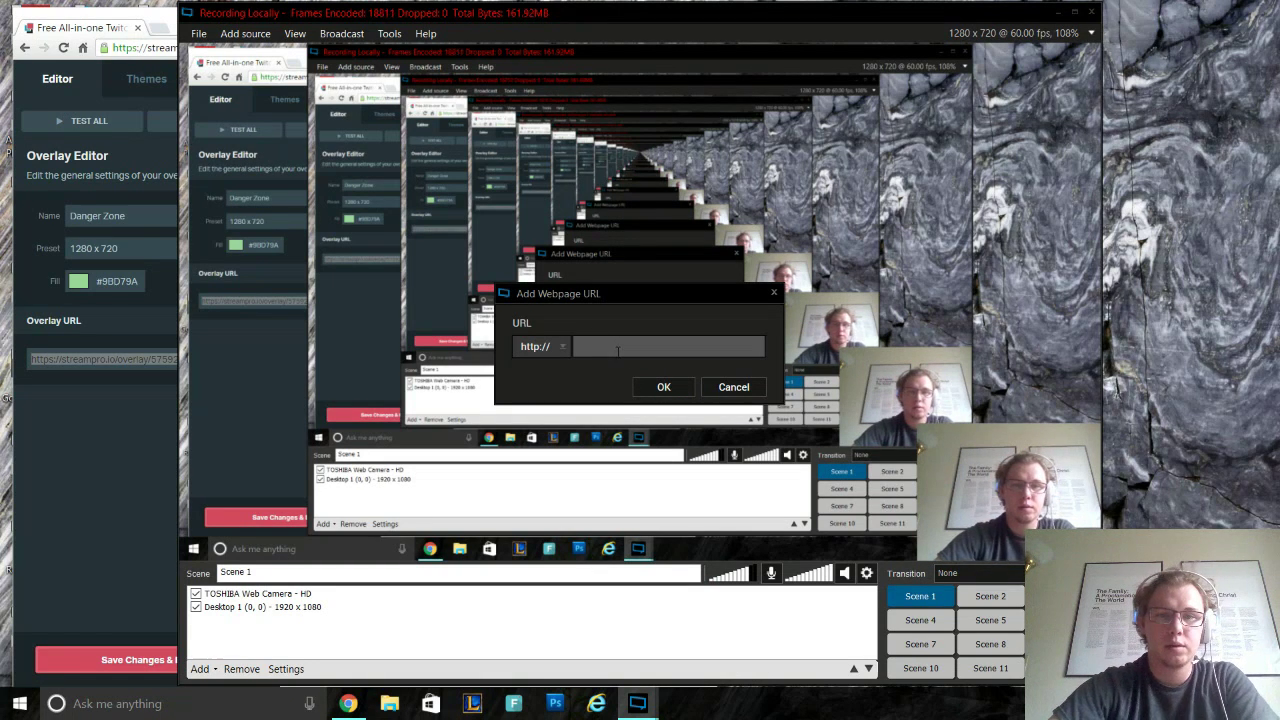
{"action": "key", "text": "ctrl+v"}
{"action": "left_click", "coordinate": [671, 392]}
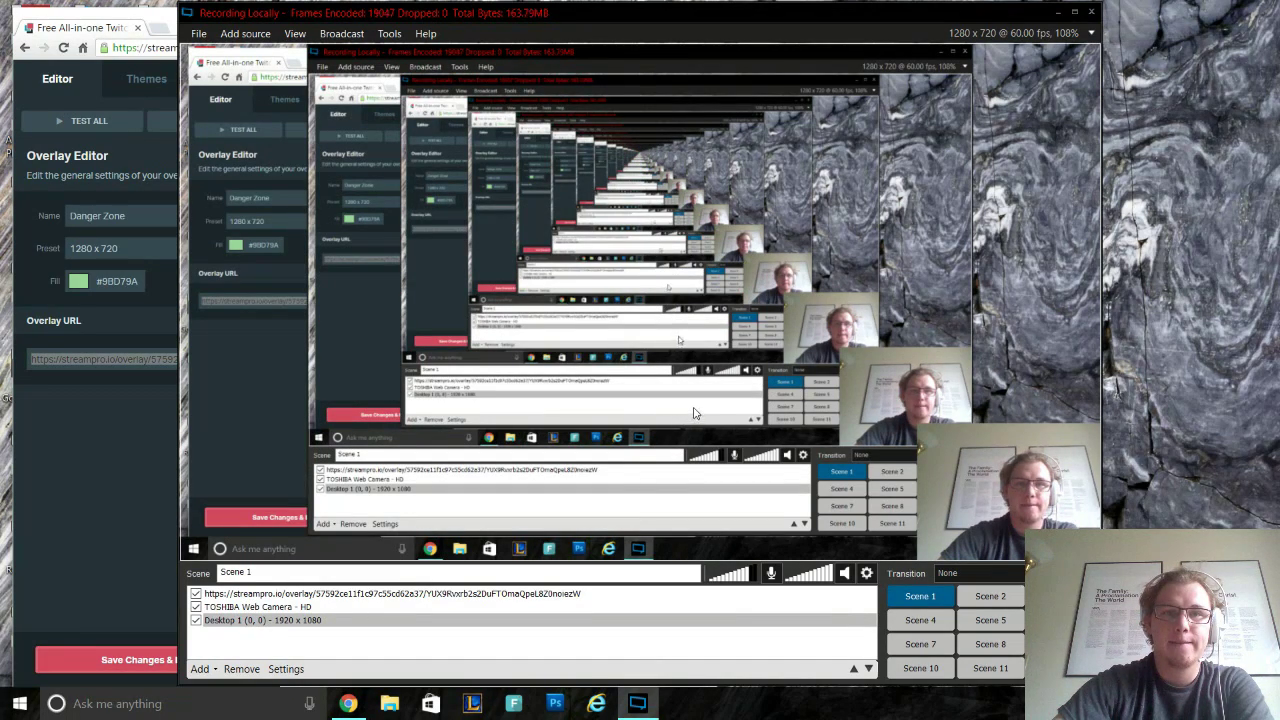
Select the overlay webpage source and the TOSHIBA Web Camera - HD source in turn in Scene 1.
{"action": "left_click", "coordinate": [567, 143]}
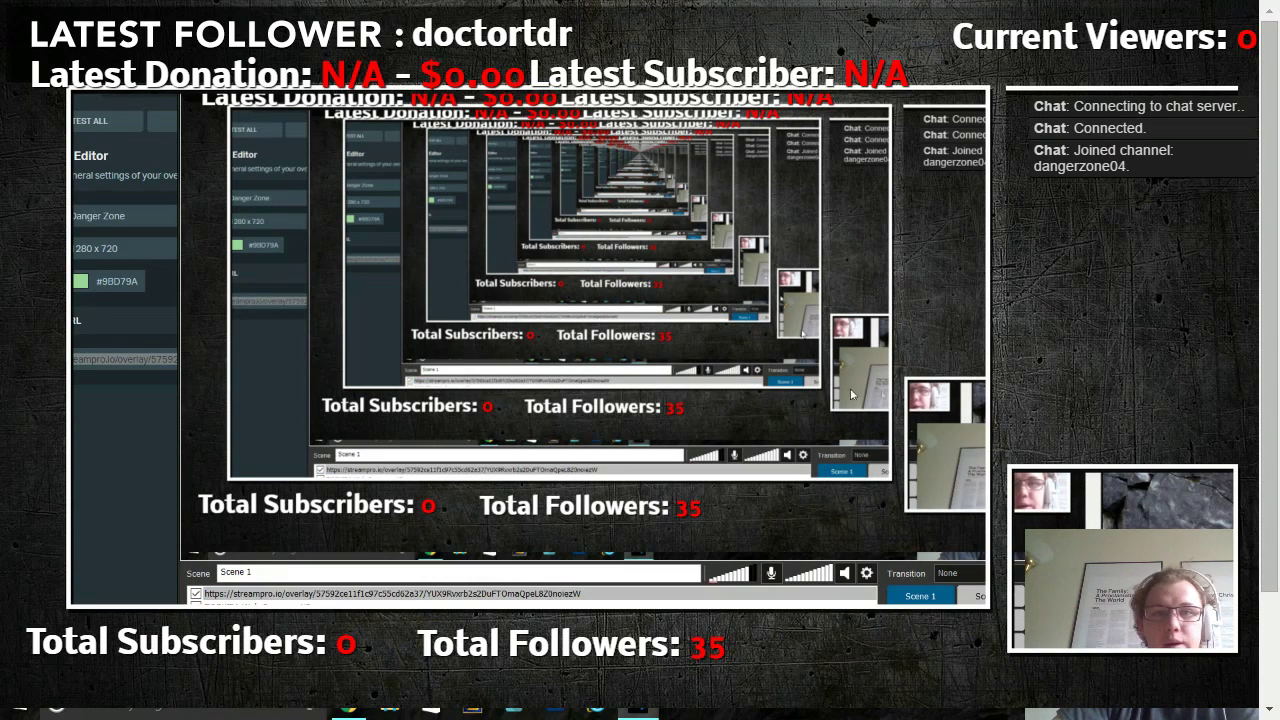
{"action": "left_click", "coordinate": [640, 593]}
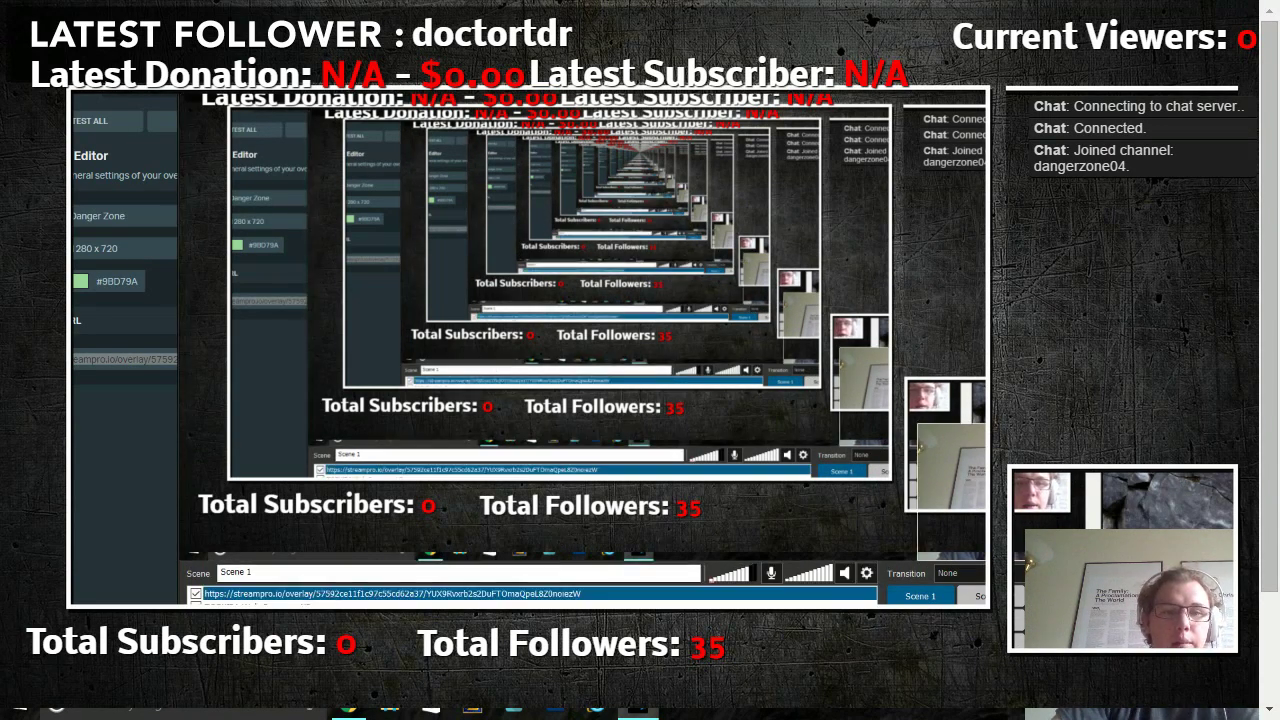
{"action": "left_click", "coordinate": [284, 606]}
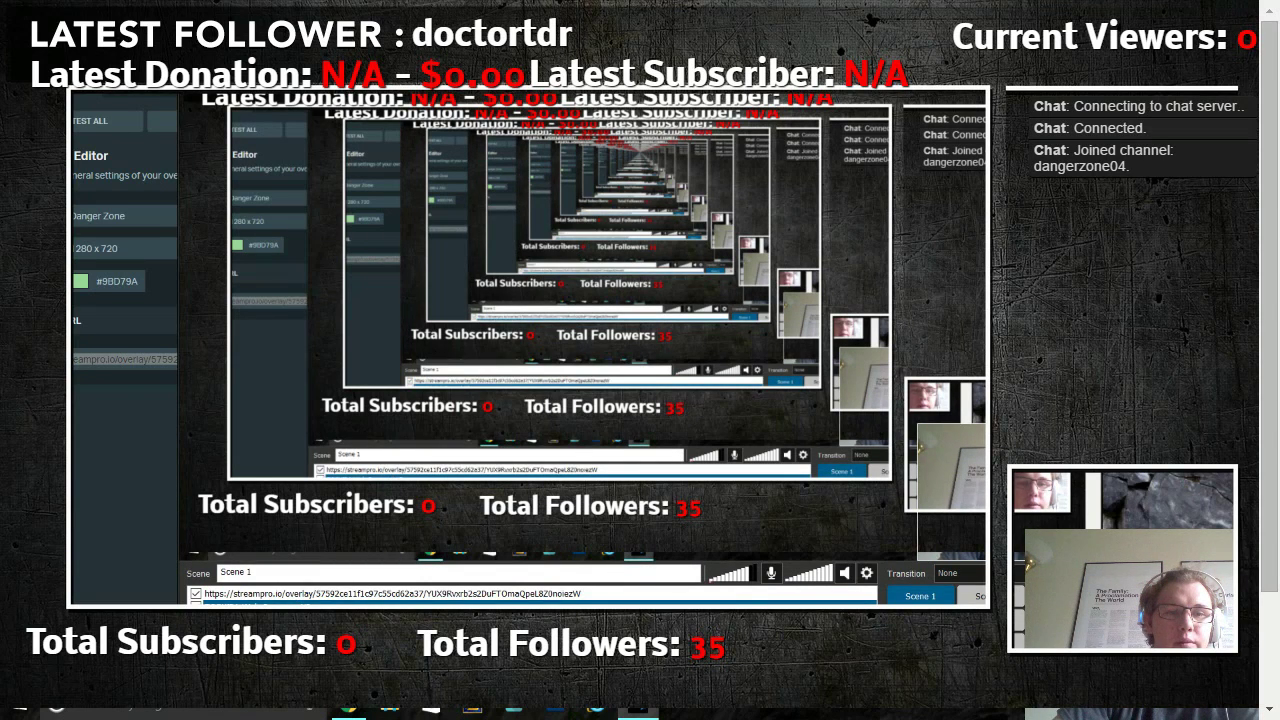